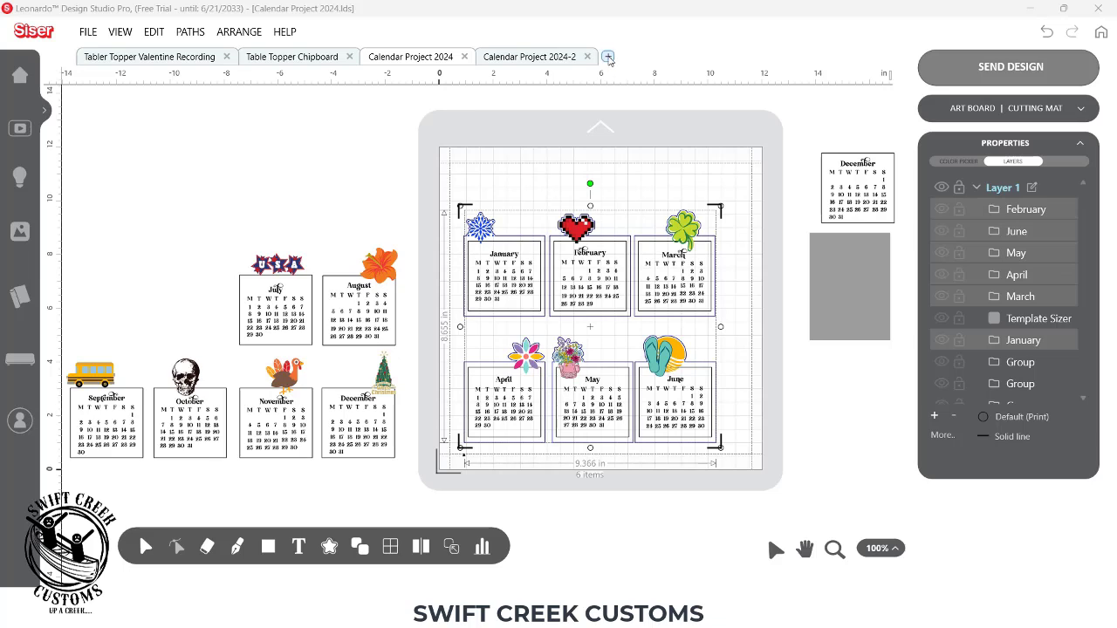
click(608, 57)
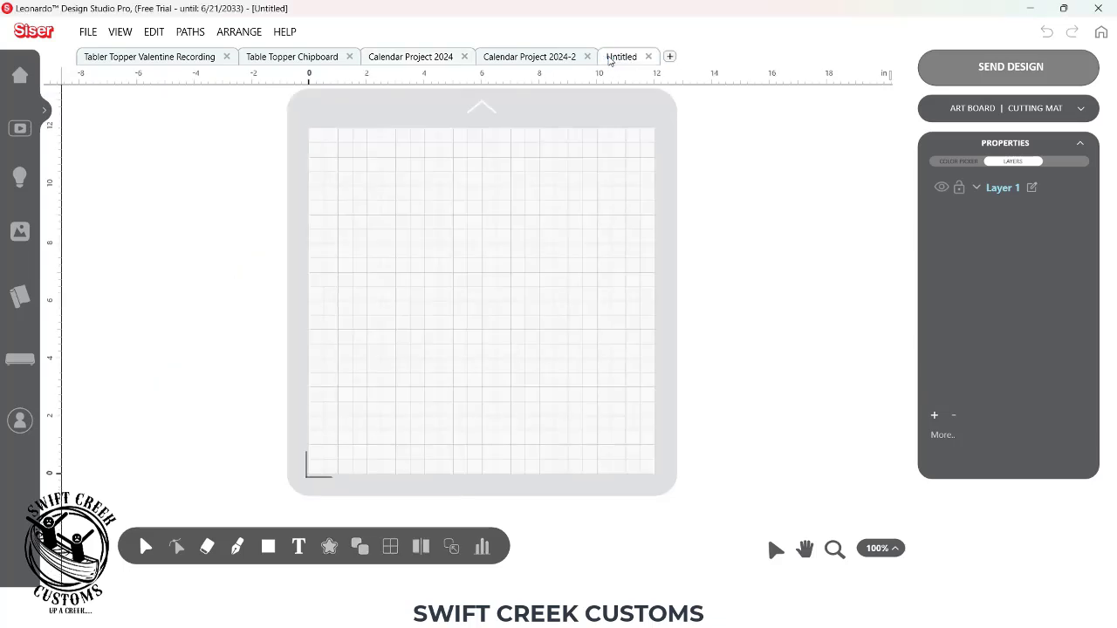
click(90, 35)
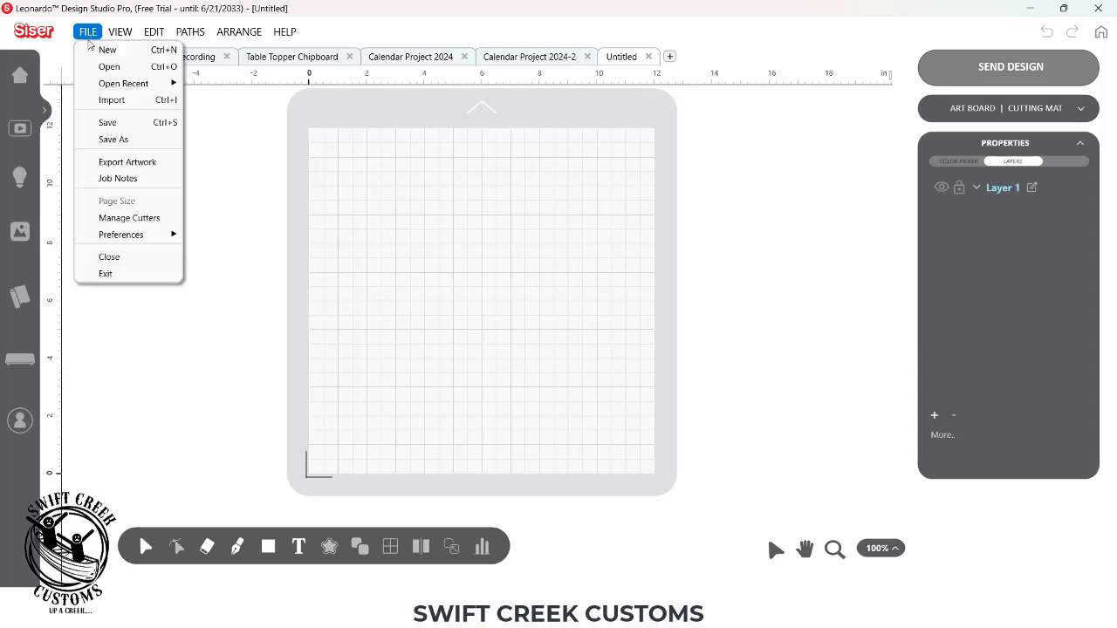
mouse_move(111, 88)
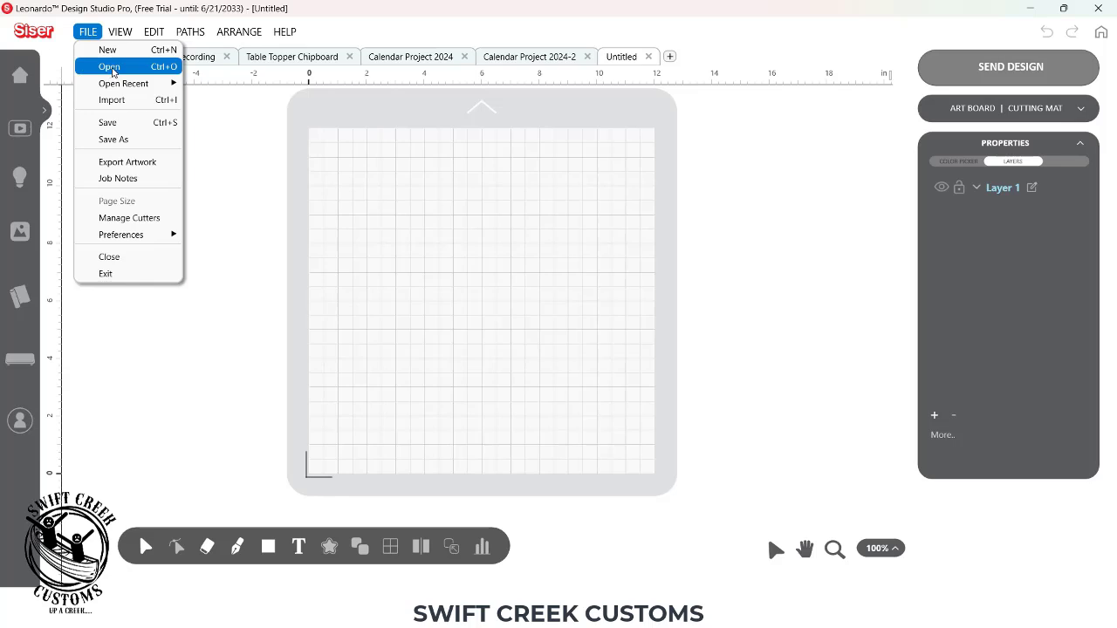
click(112, 68)
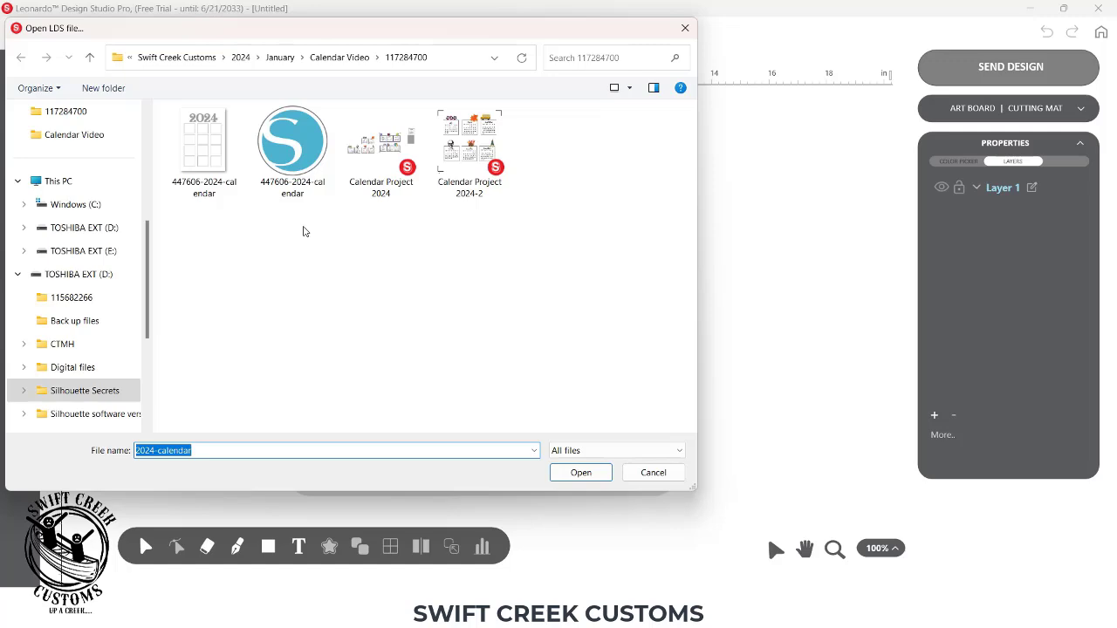
double_click(293, 139)
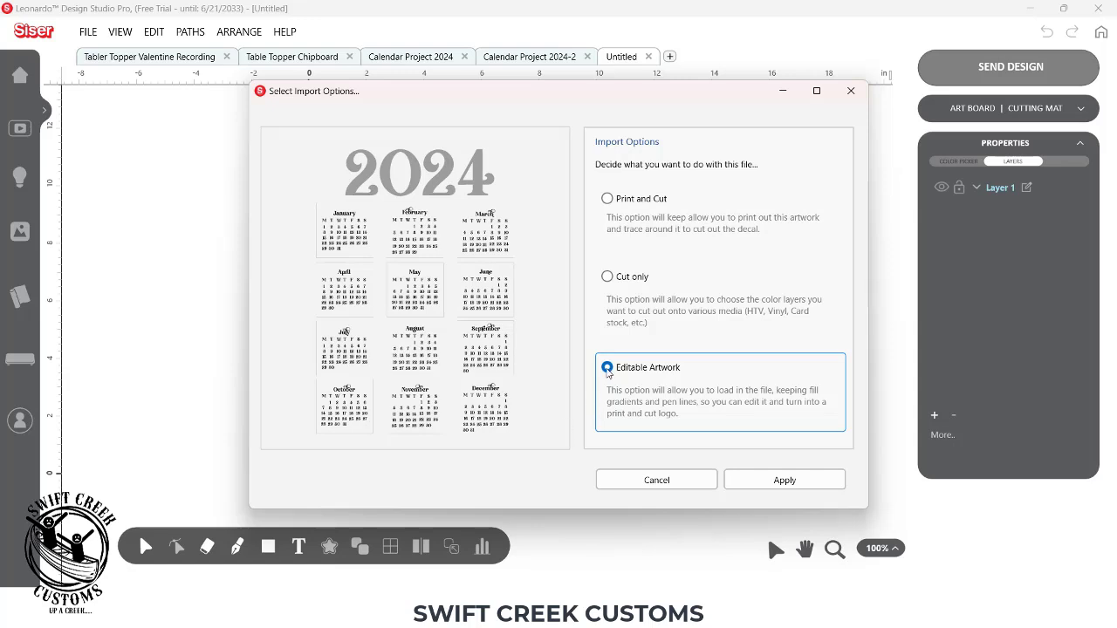
click(774, 482)
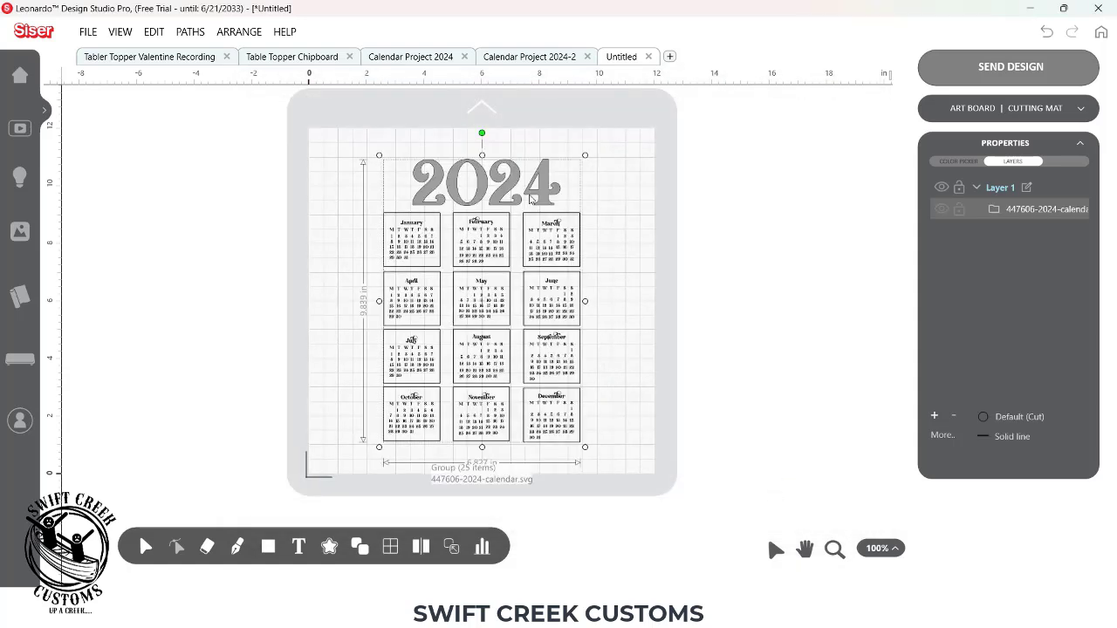
Step: Ungroup the imported calendar artwork and delete the large 2024 heading
right_click(513, 174)
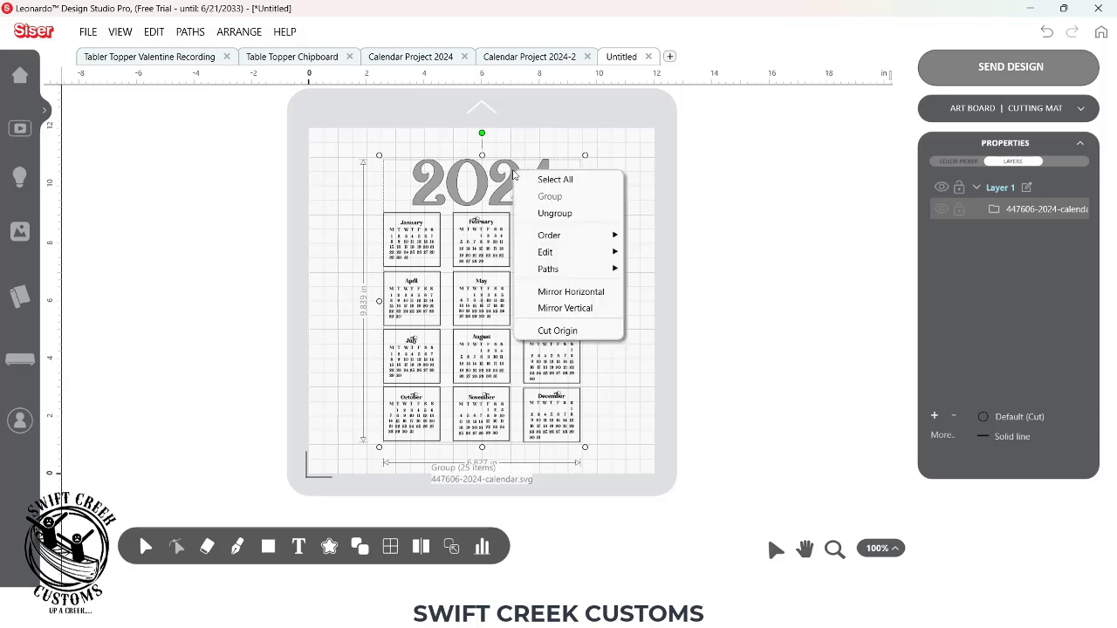
click(558, 215)
click(540, 175)
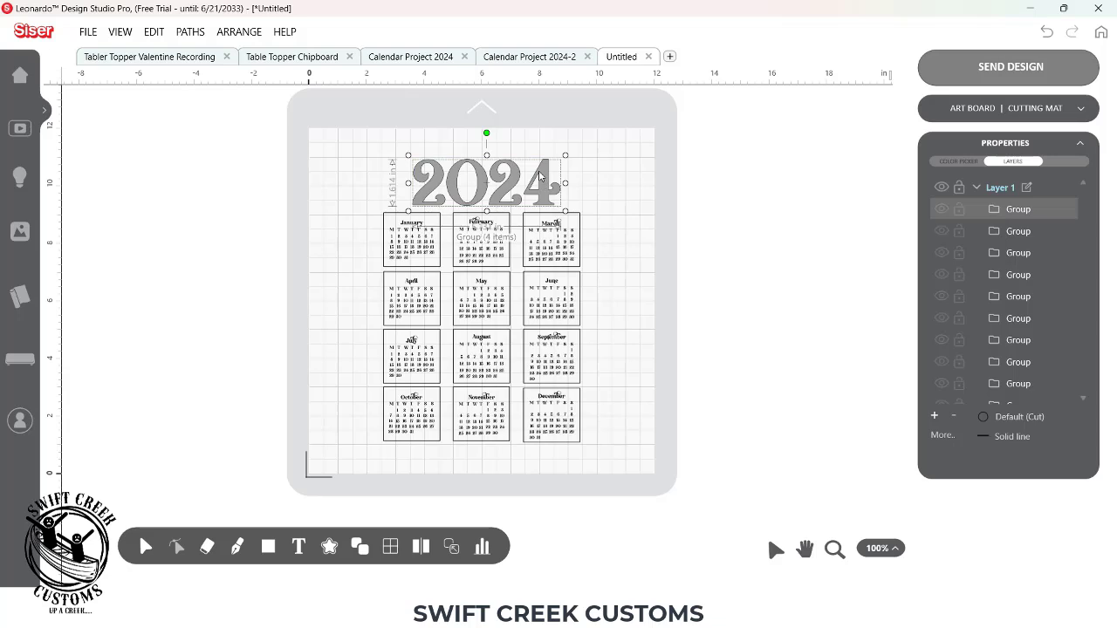
key(Delete)
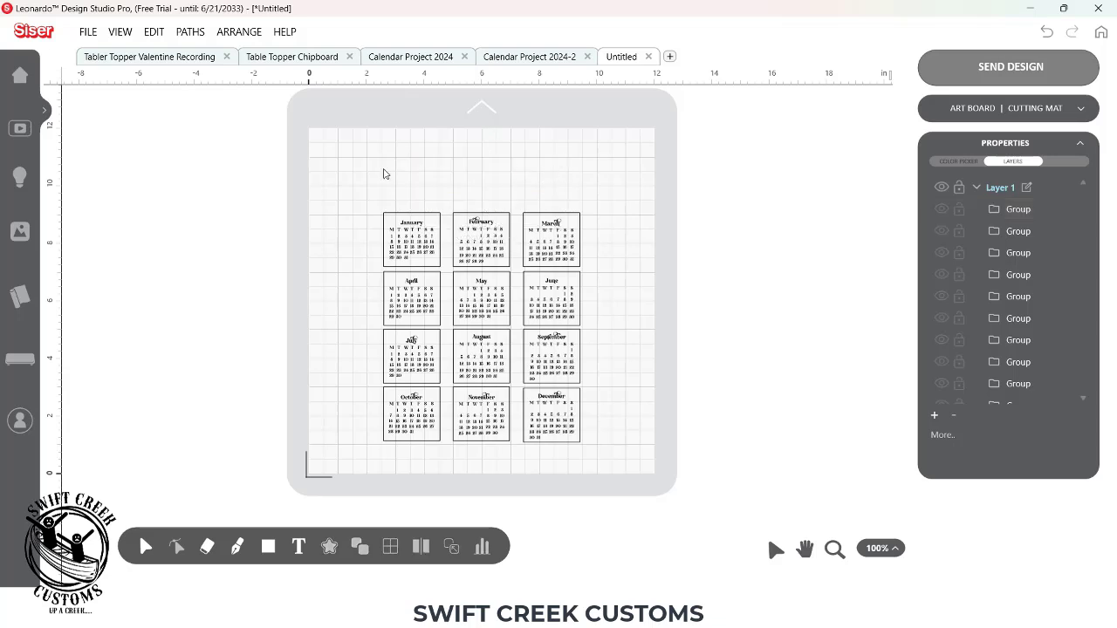
Step: Move all twelve month calendars off the cutting mat into the empty workspace on its left side
drag(355, 169, 589, 443)
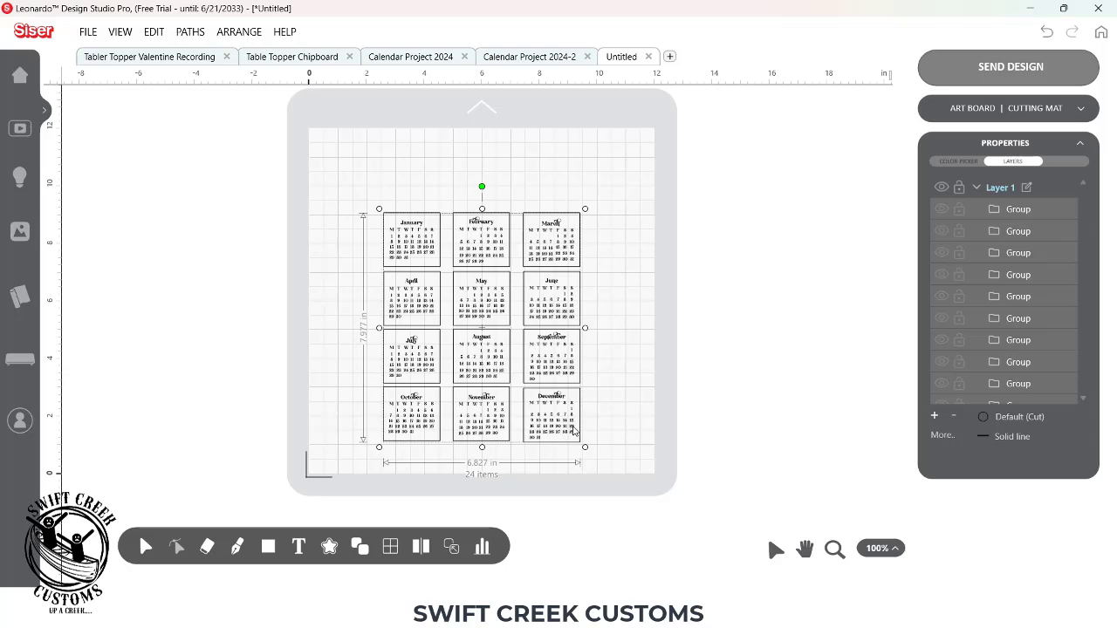
drag(574, 426, 242, 361)
click(256, 253)
click(244, 233)
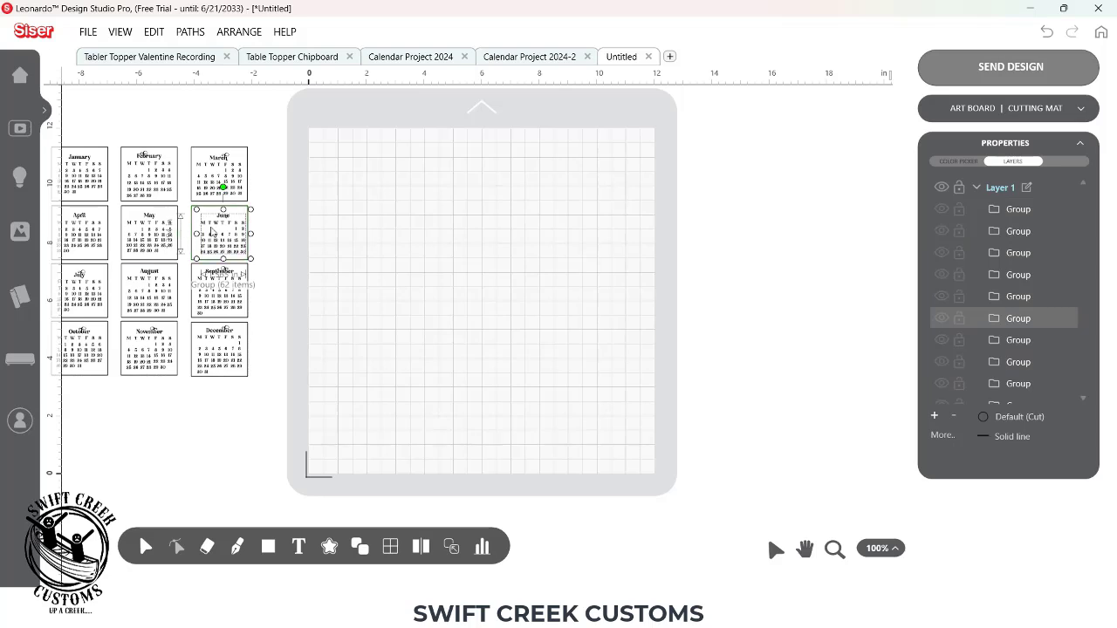
click(282, 219)
Step: Select all twelve month calendars with their borders and combine them into one group
drag(76, 113, 138, 311)
key(ctrl+a)
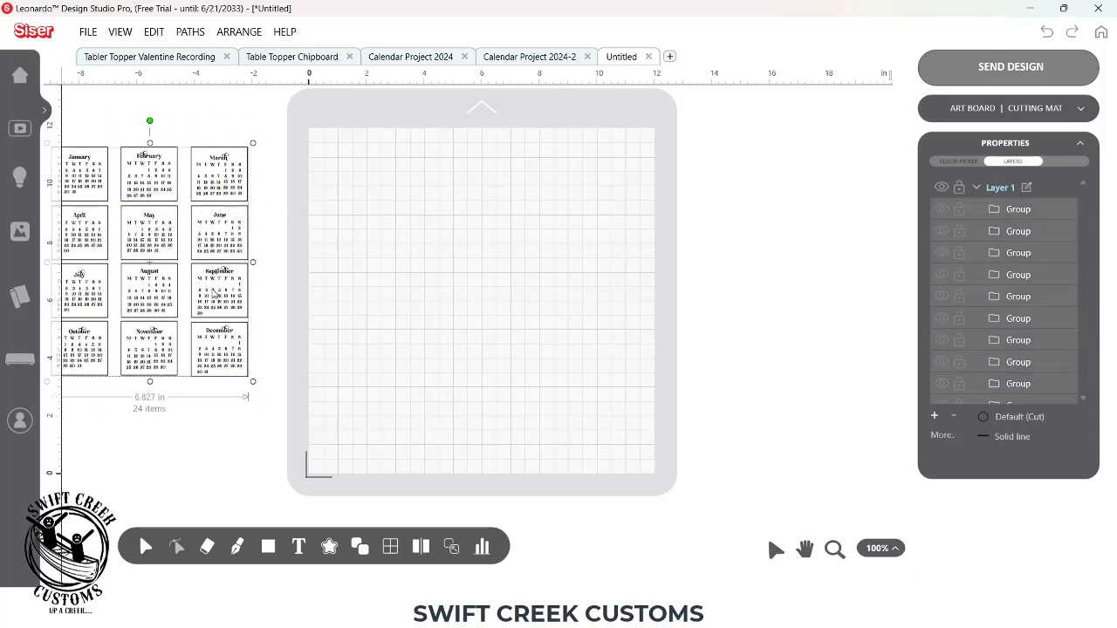
right_click(212, 292)
click(249, 316)
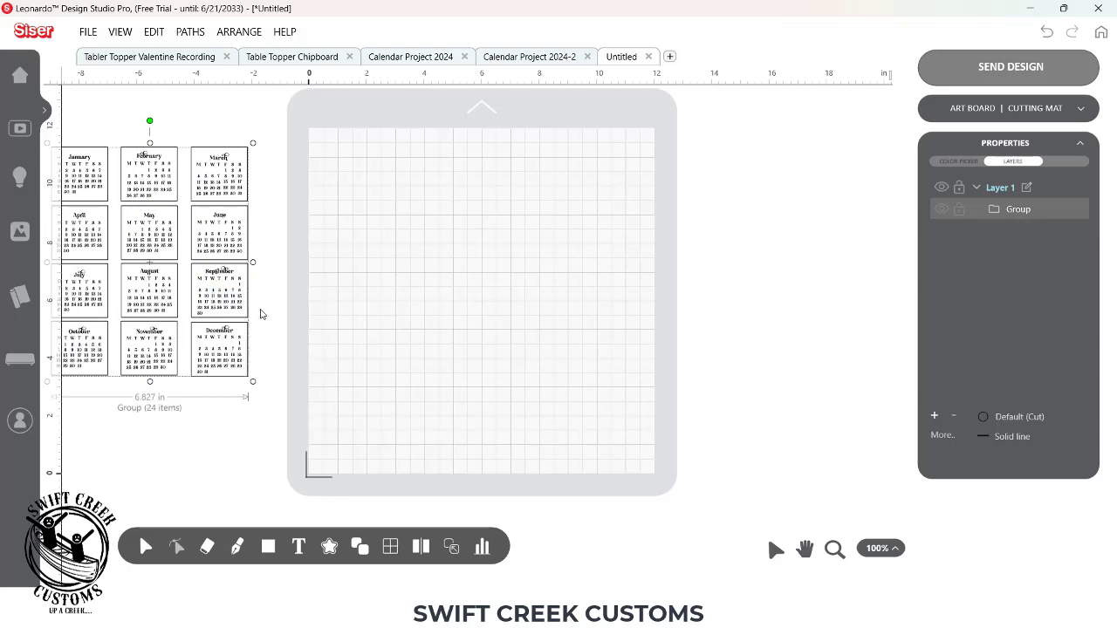
click(364, 466)
Step: Draw a square on the mat measuring 3 in by 3 in and fill it with light grey #ACACAC
click(268, 548)
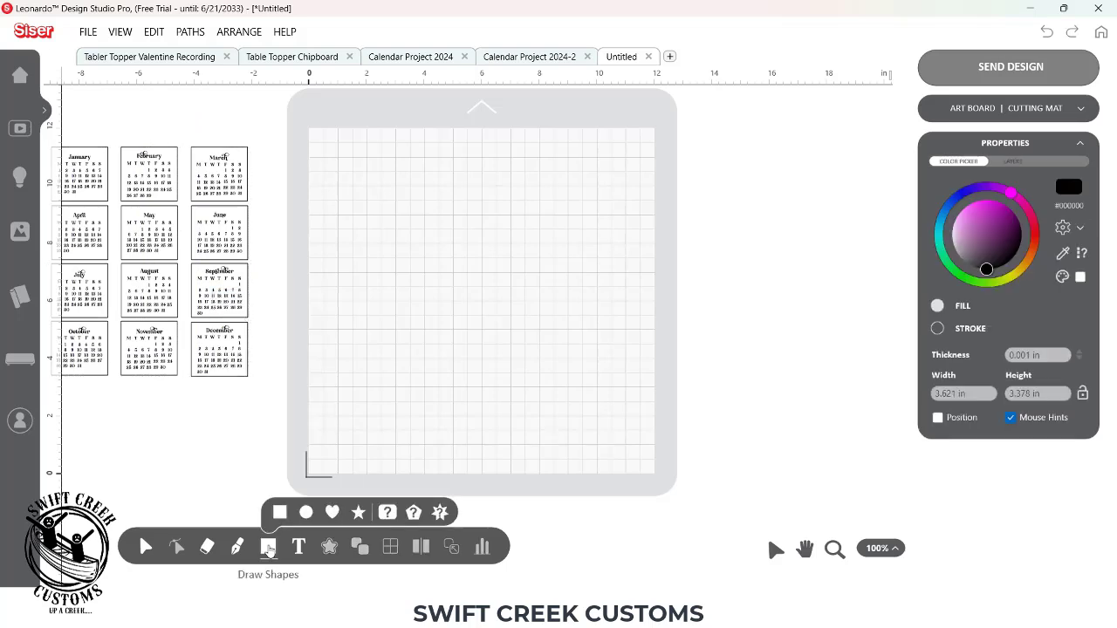
click(279, 512)
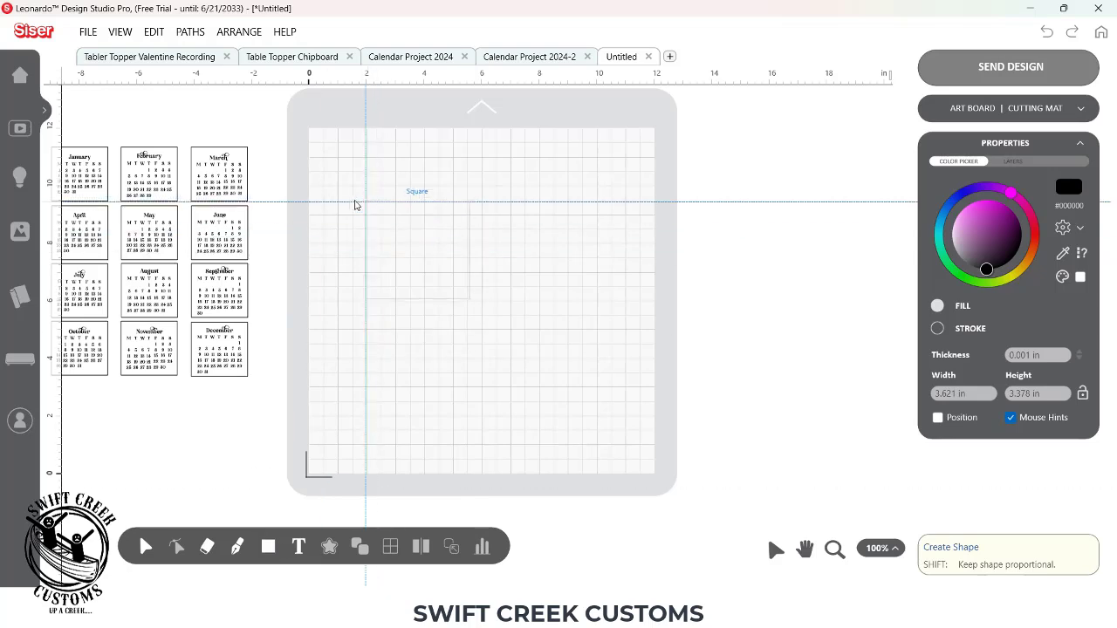
click(351, 202)
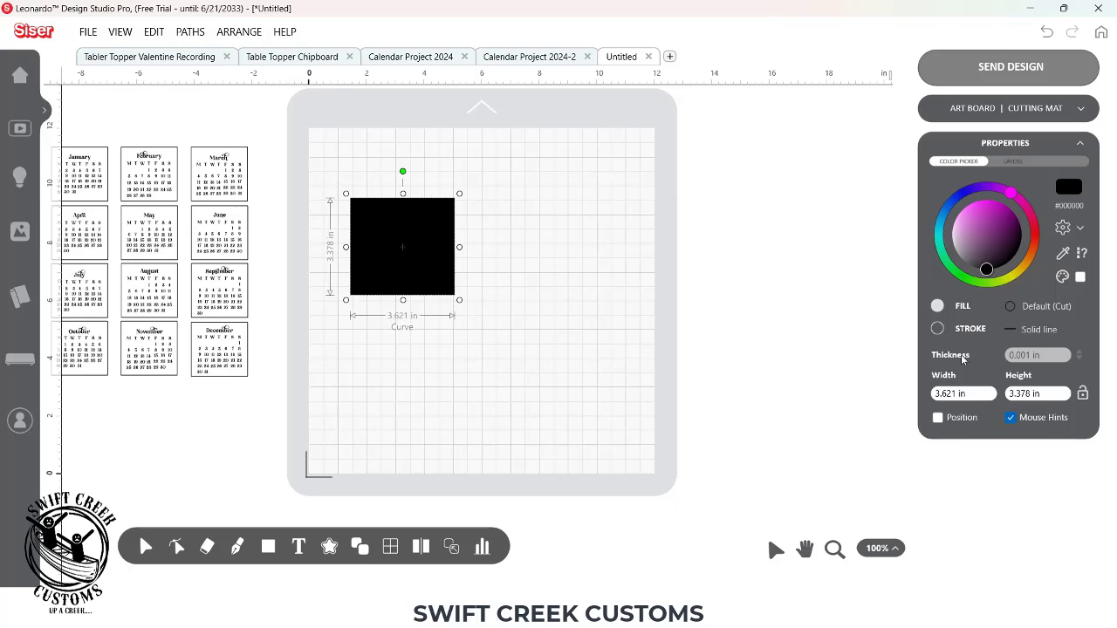
click(972, 398)
text(3)
key(Tab)
text(3)
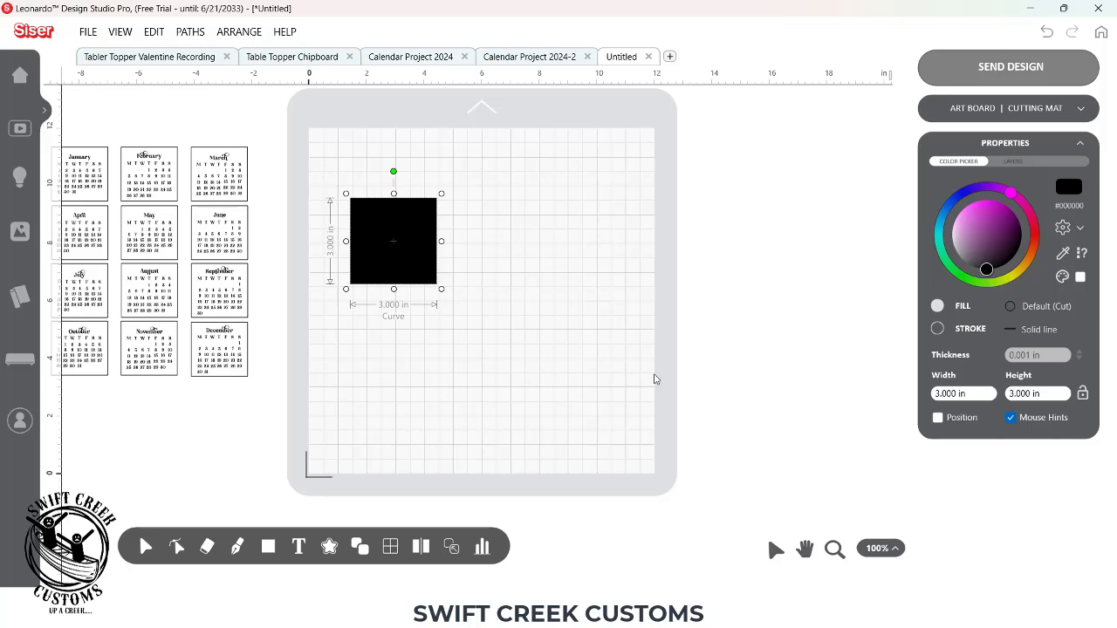
drag(987, 270, 957, 254)
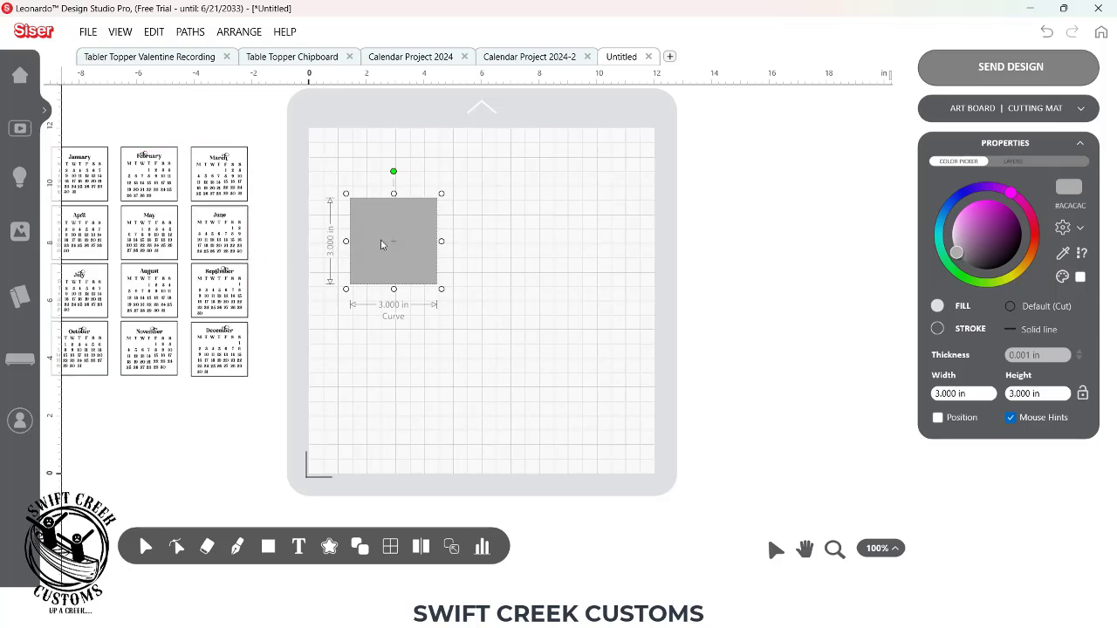
Step: Duplicate the grey square to its right, giving the copy a darker grey #7F7F7F fill and a height of 4 in
drag(370, 241, 532, 225)
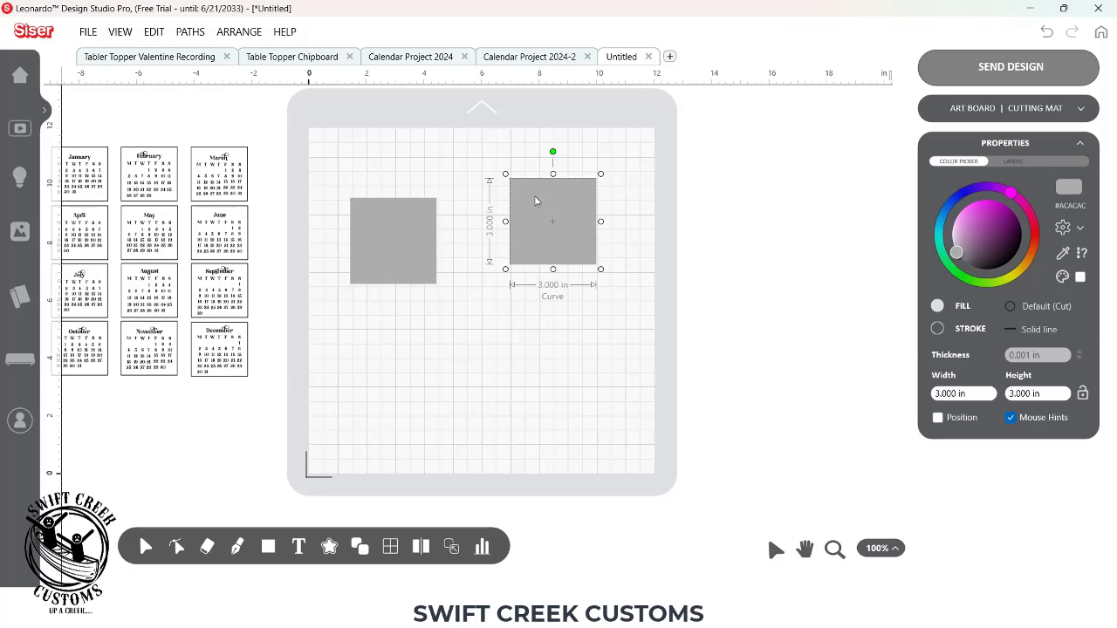
mouse_move(956, 259)
mouse_down()
mouse_move(963, 272)
mouse_move(952, 279)
mouse_up()
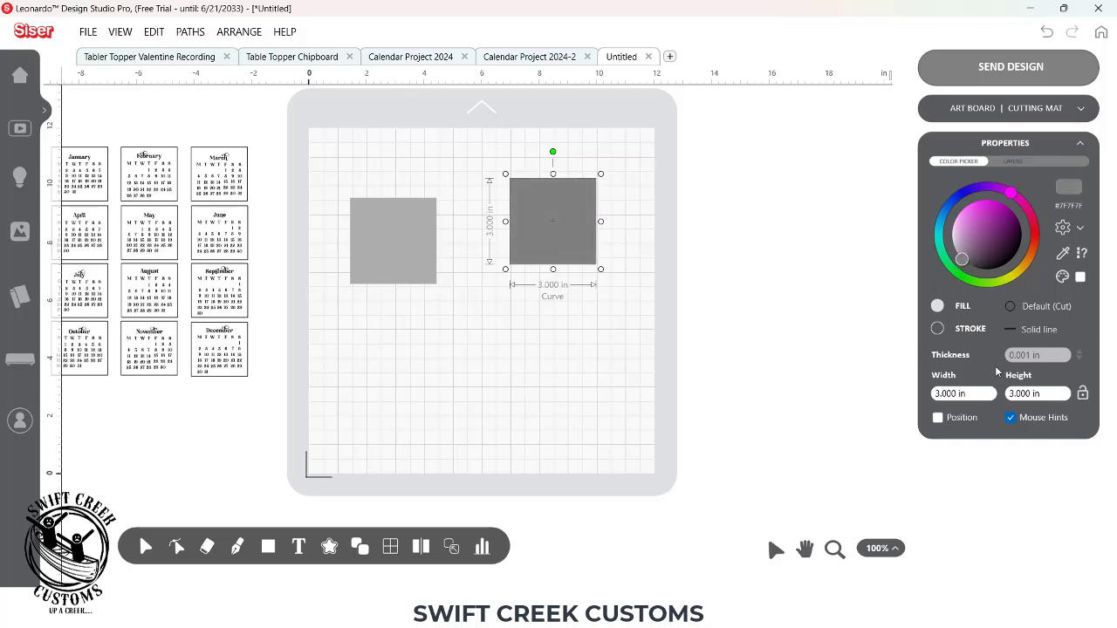
click(1041, 393)
text(4)
key(Return)
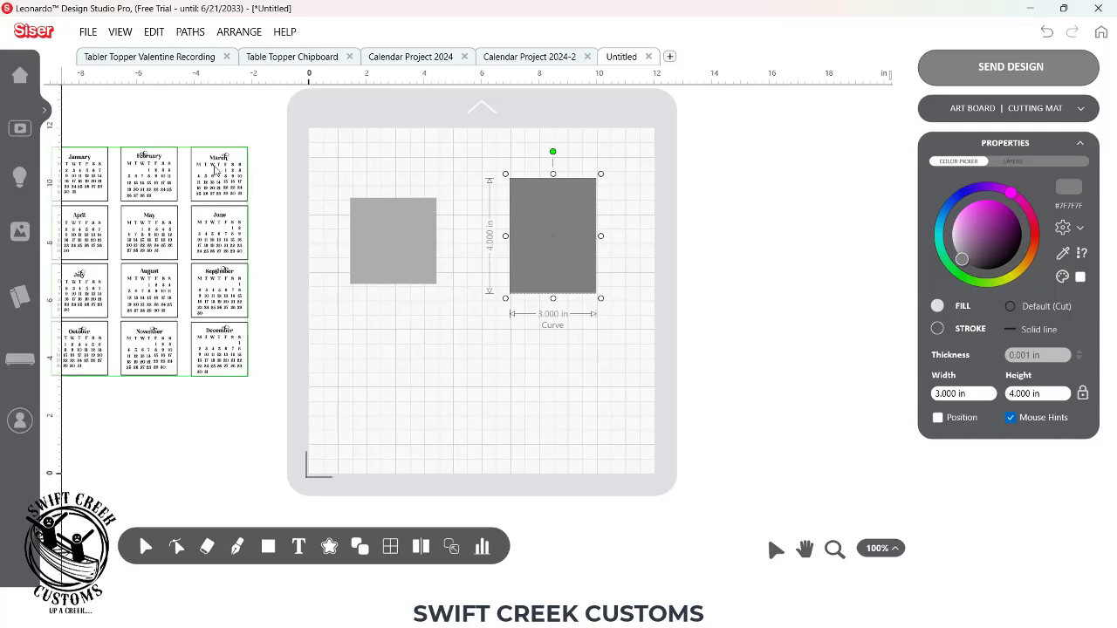
Step: Move the calendar group over the light grey 3 in square and send the square to the back
drag(223, 217, 400, 237)
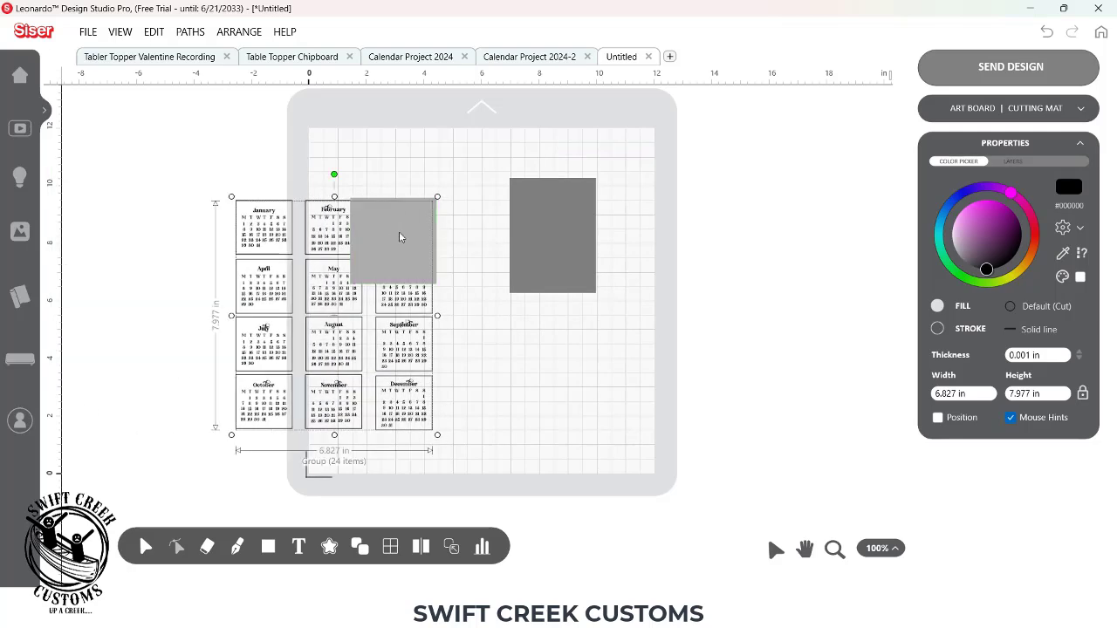
right_click(384, 245)
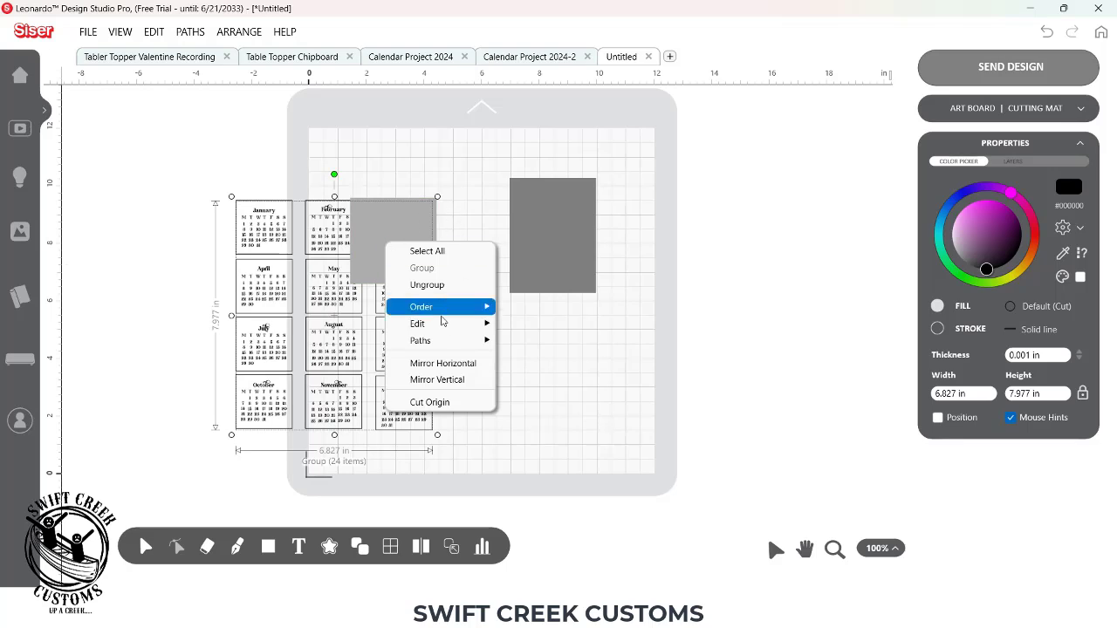
click(433, 216)
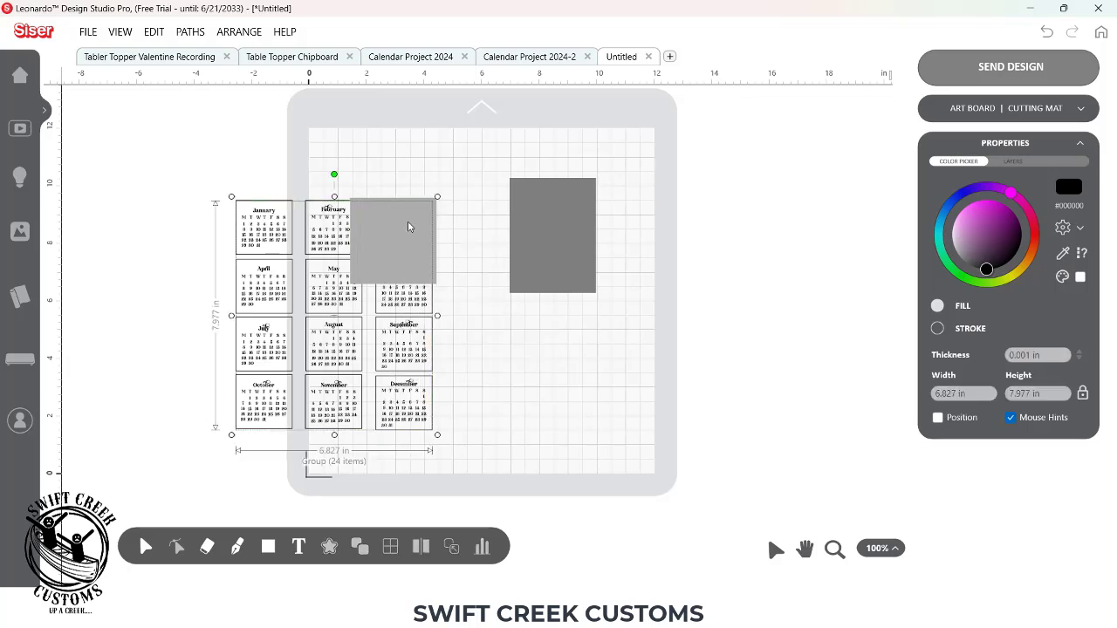
click(409, 224)
click(435, 215)
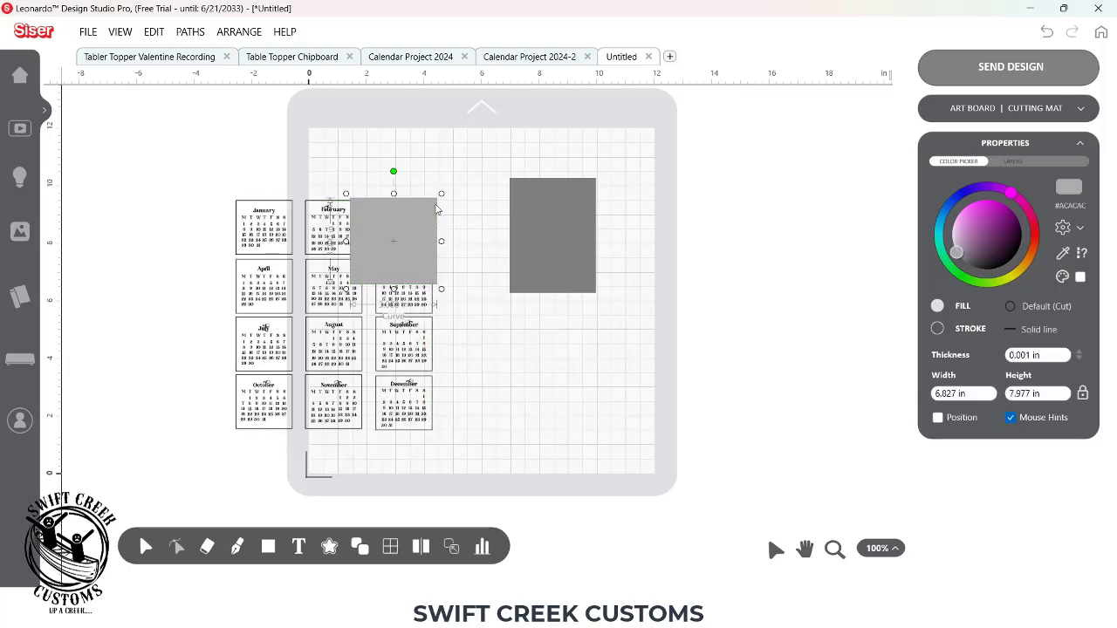
right_click(436, 218)
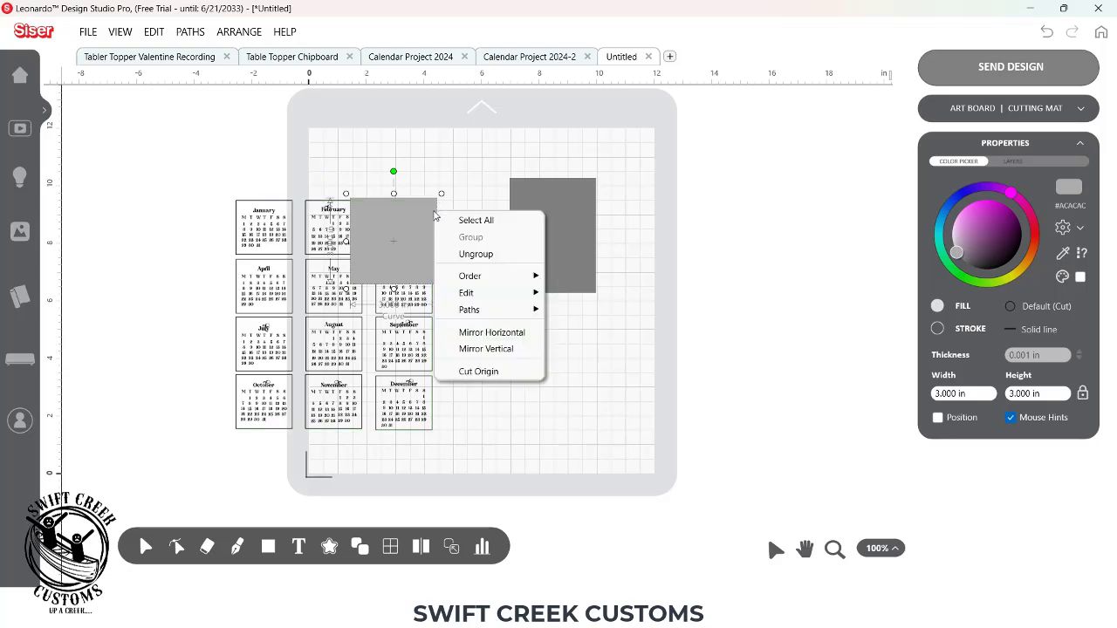
mouse_move(520, 281)
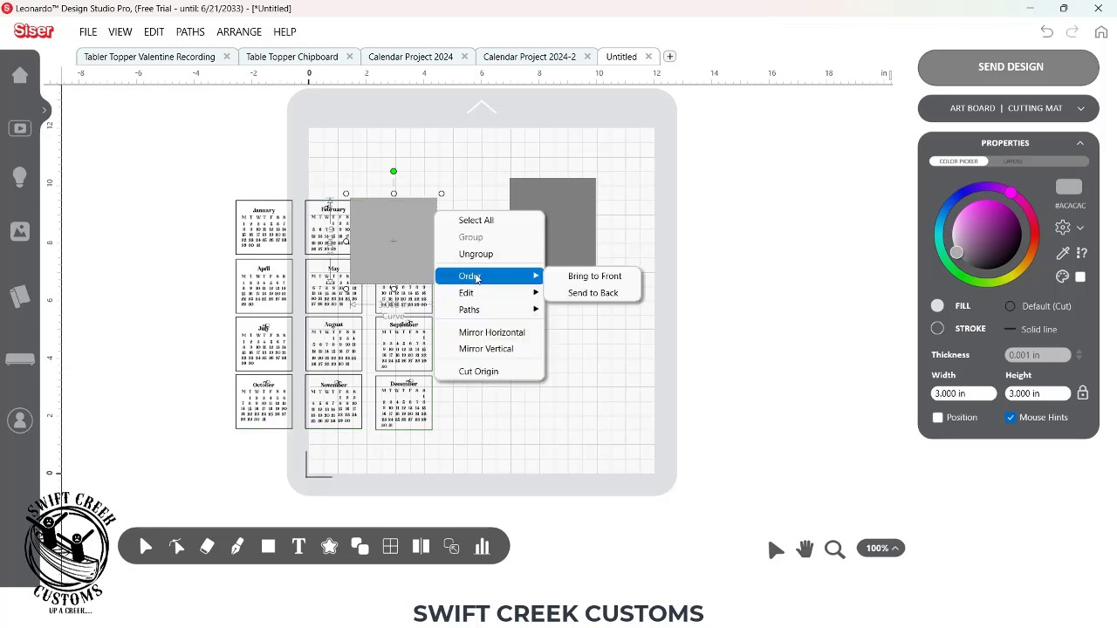
click(602, 293)
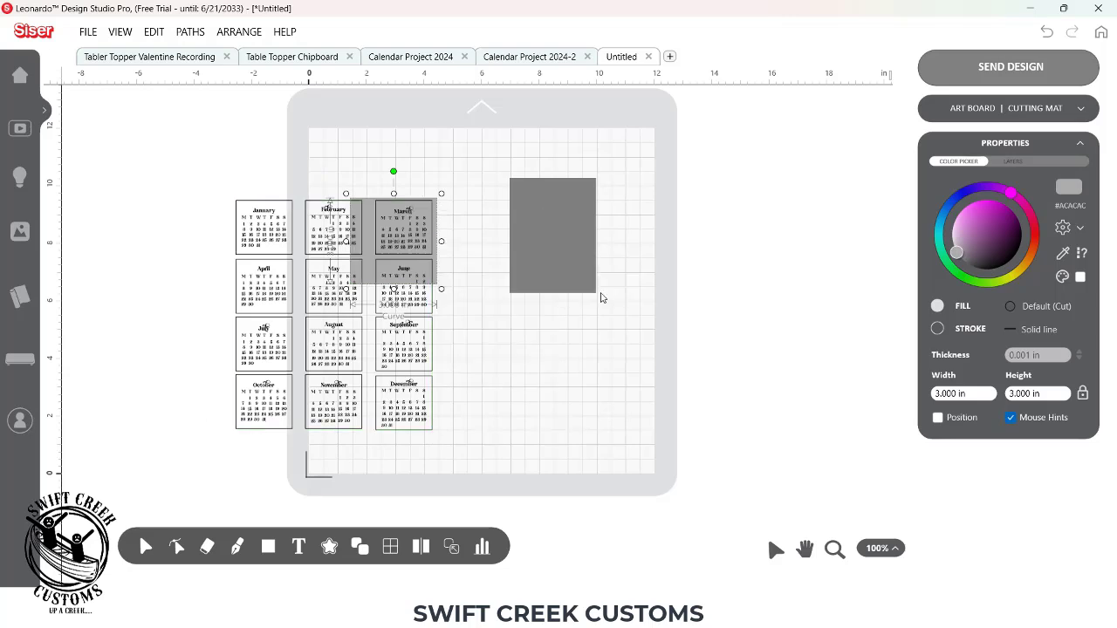
Step: Enlarge the calendar group to about 9.21 by 10.77 in, fitting March inside the 3 in square, and move it off the mat
click(253, 384)
drag(234, 441, 165, 505)
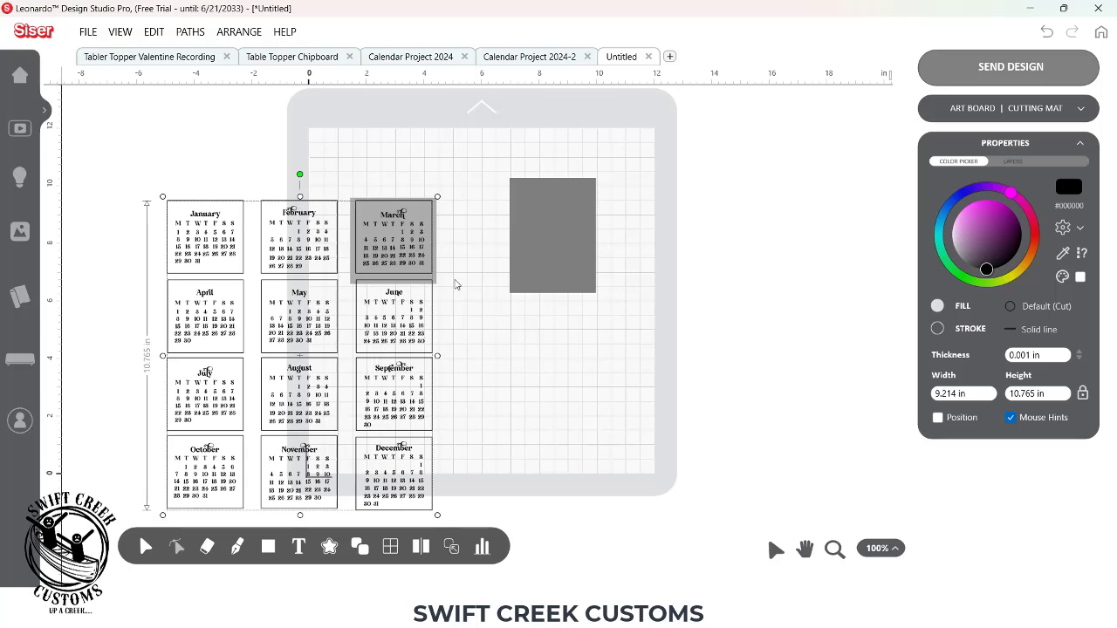
drag(390, 299, 218, 238)
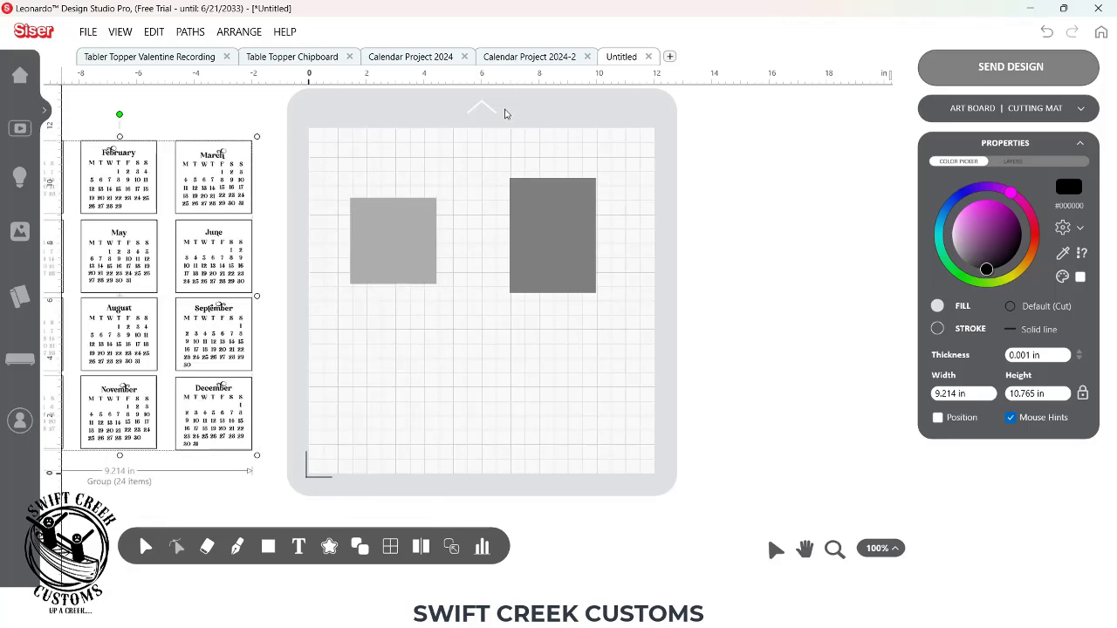
key(space)
drag(300, 229, 382, 228)
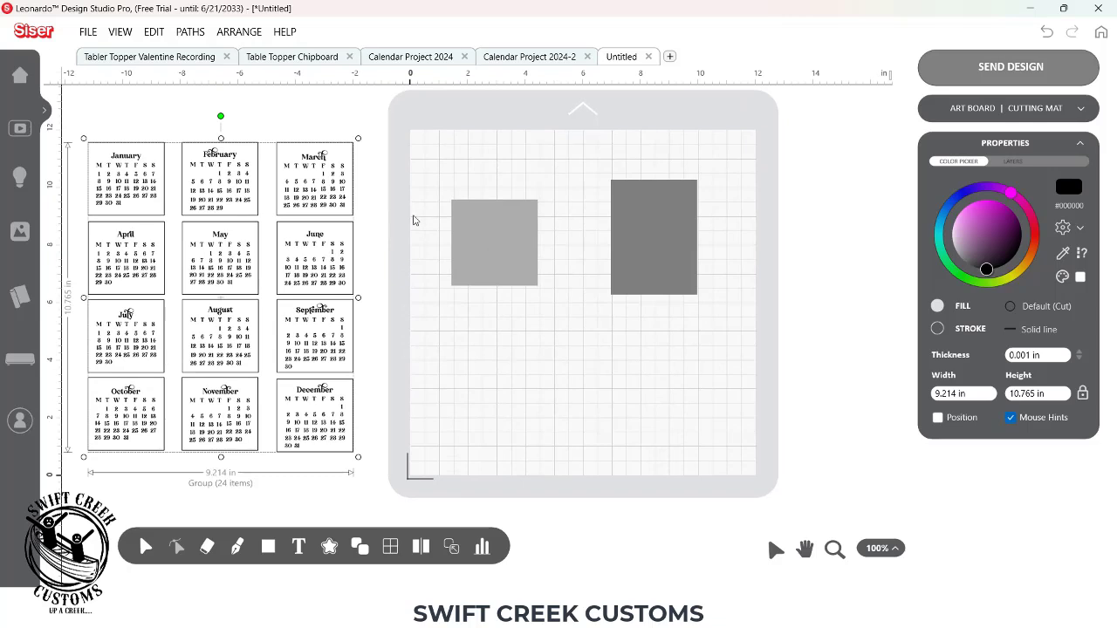
Step: Ungroup the enlarged calendar group into its separate months and borders
right_click(335, 185)
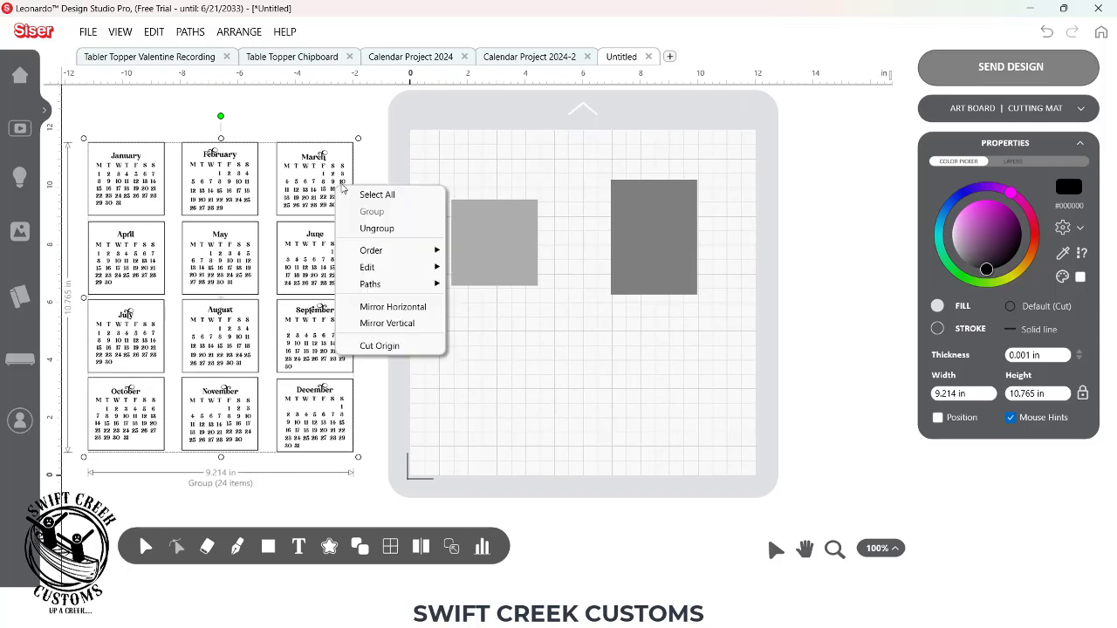
click(378, 229)
click(376, 210)
Step: Group the March calendar with its border, and do the same for June
click(313, 157)
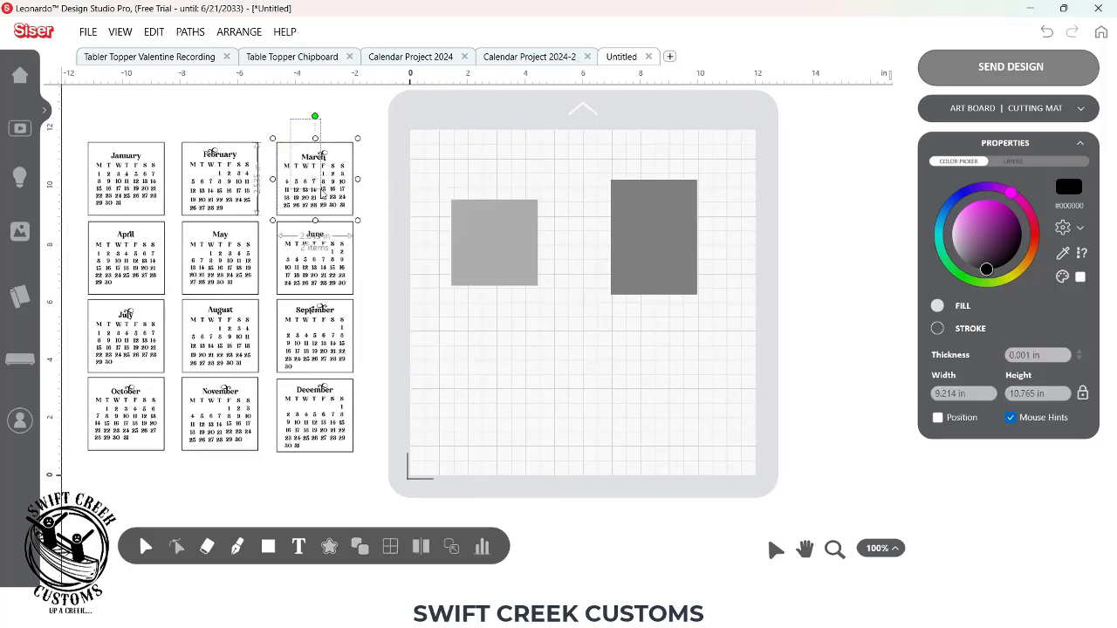
click(324, 187)
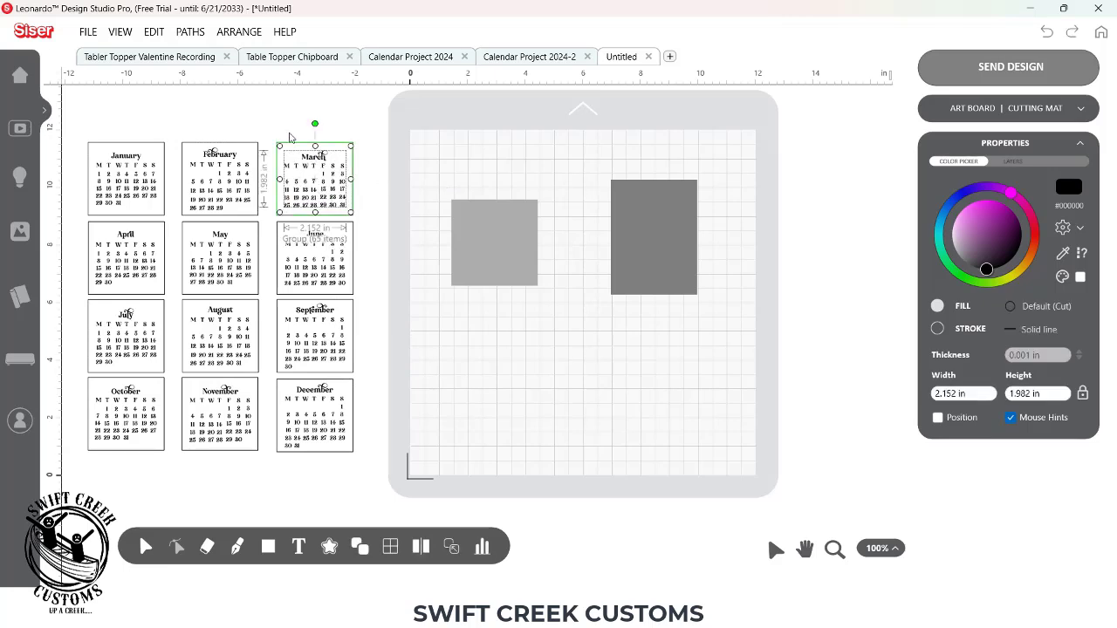
click(323, 187)
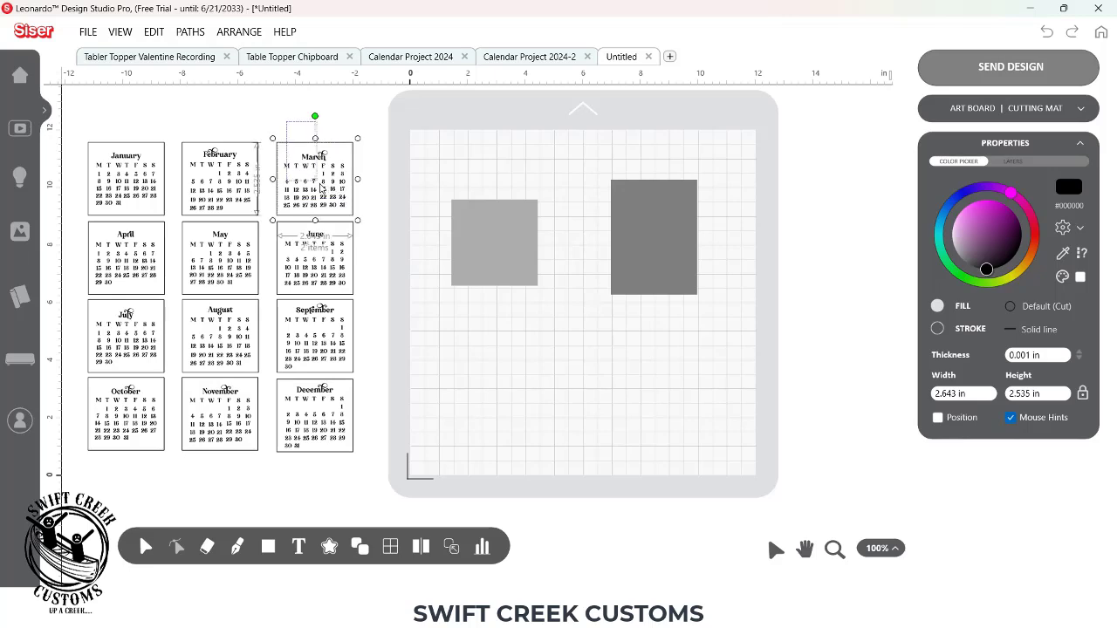
right_click(323, 193)
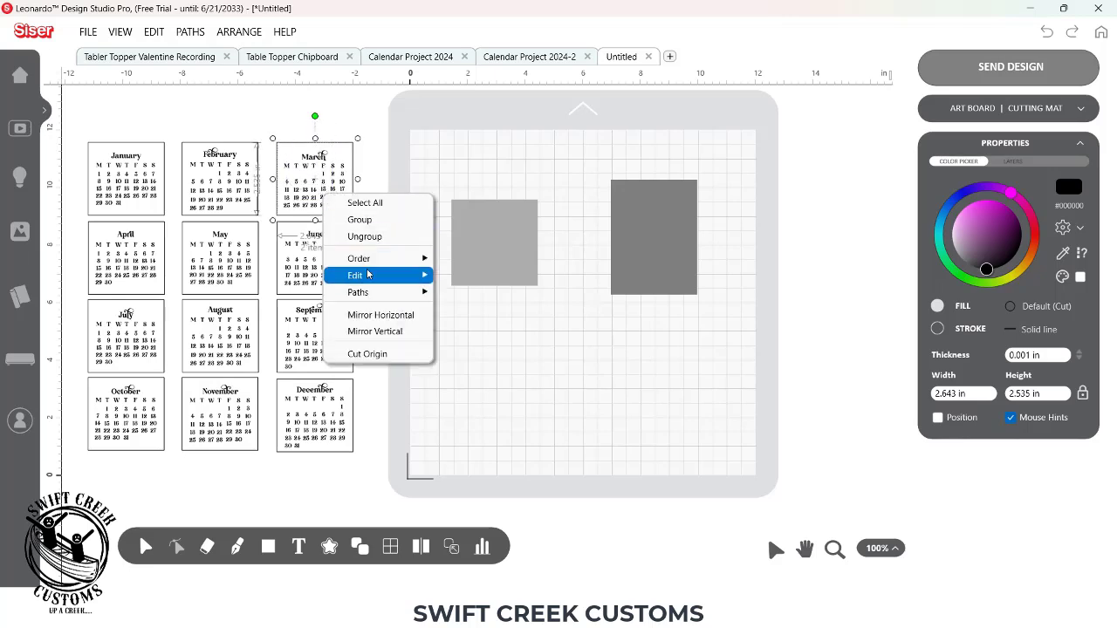
click(374, 221)
click(325, 259)
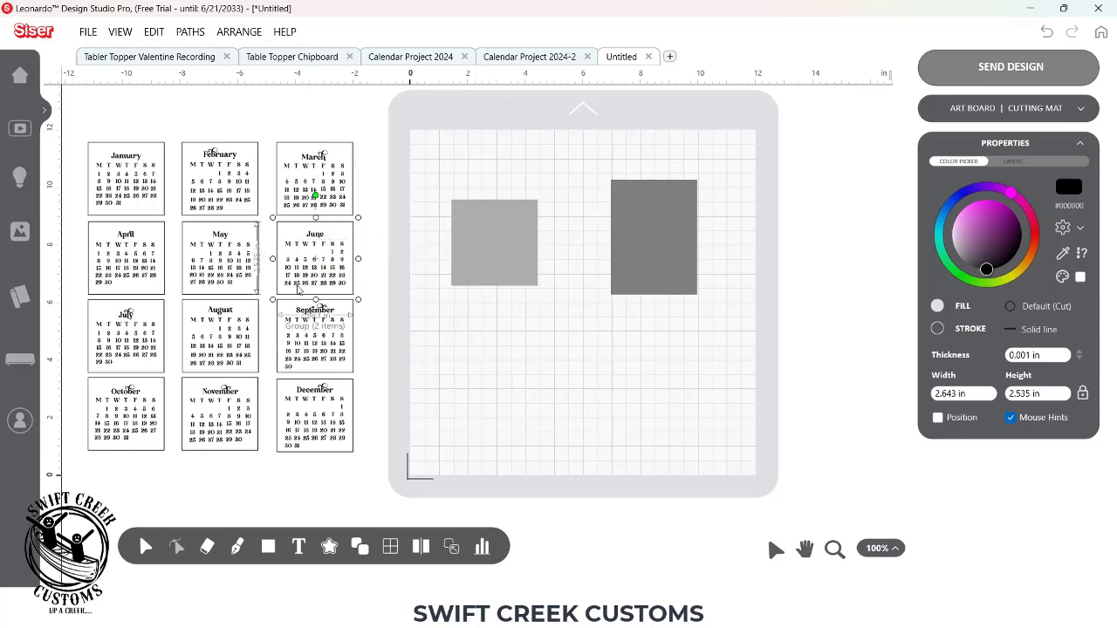
Step: Group the February, January, April and May calendars, each with its own border
click(243, 194)
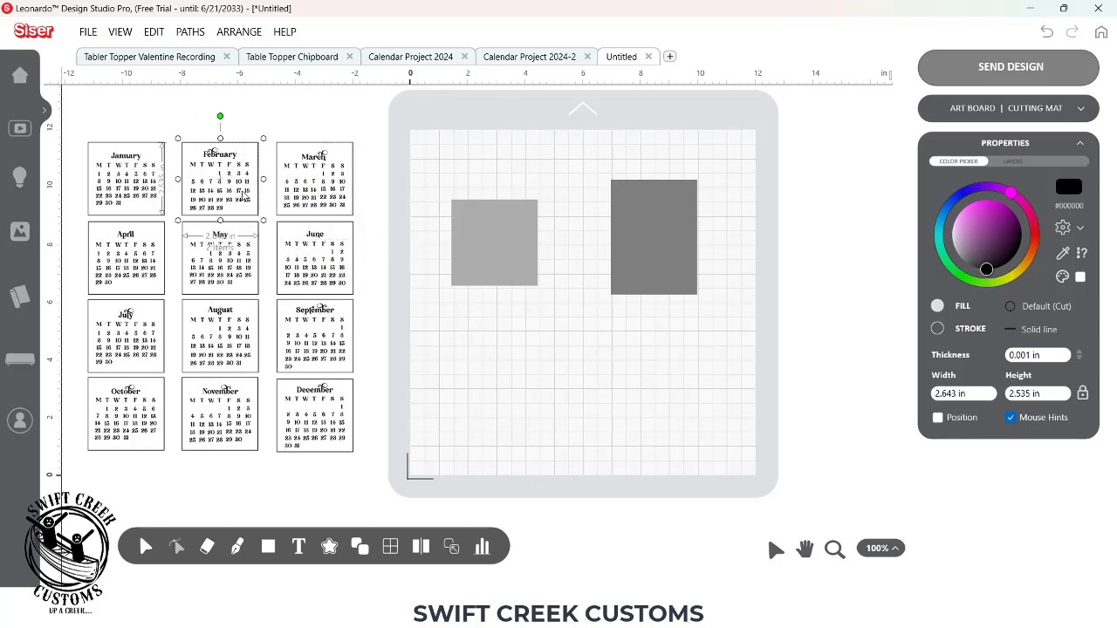
click(148, 192)
click(150, 275)
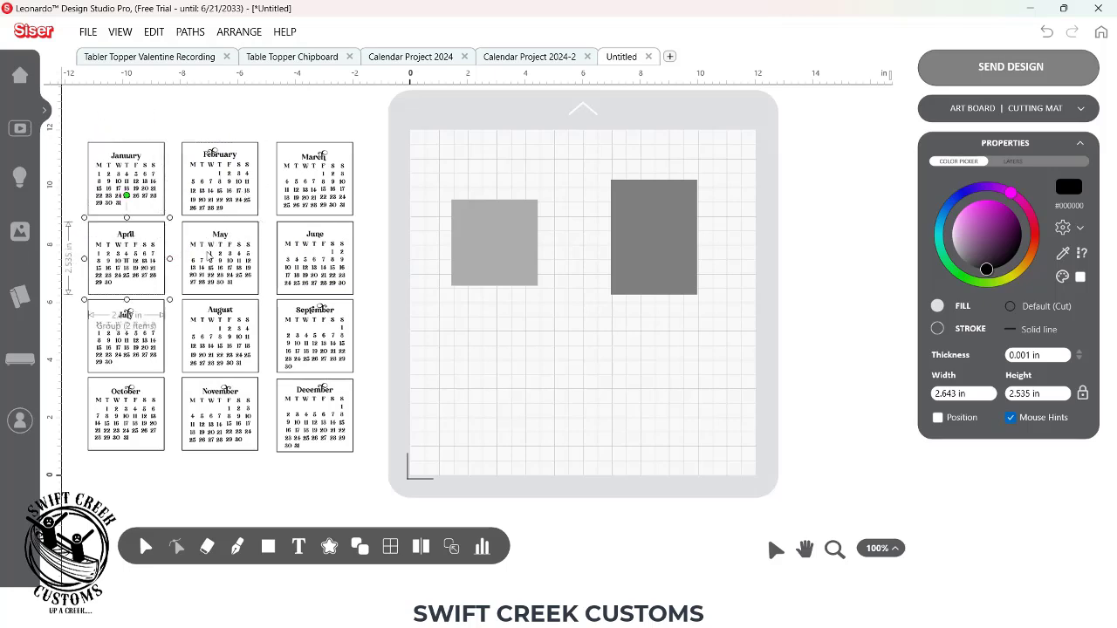
click(213, 259)
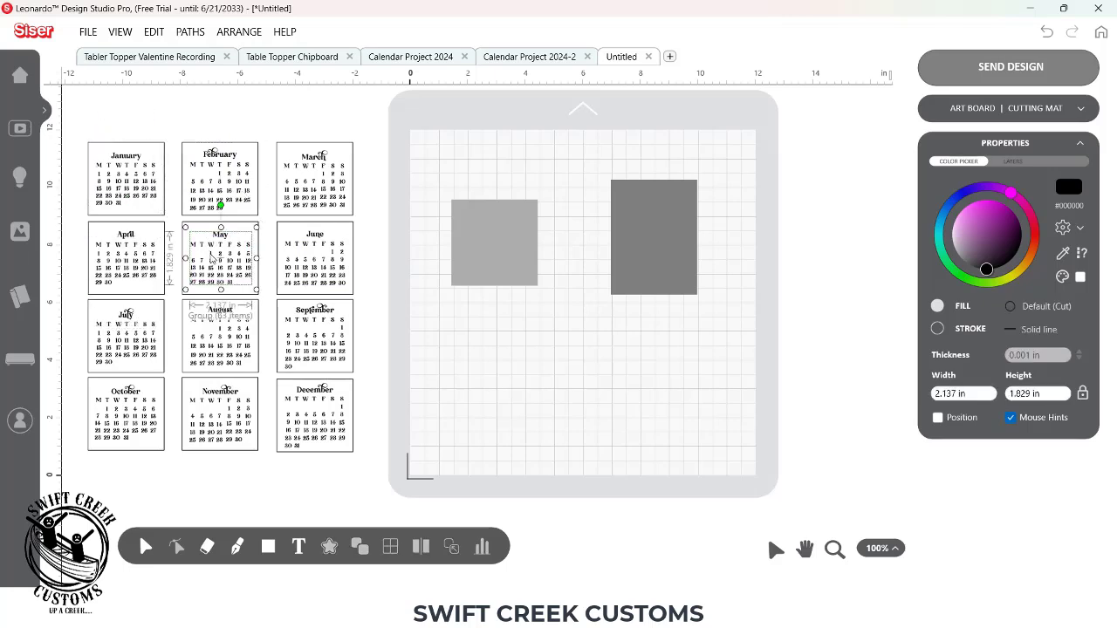
click(259, 276)
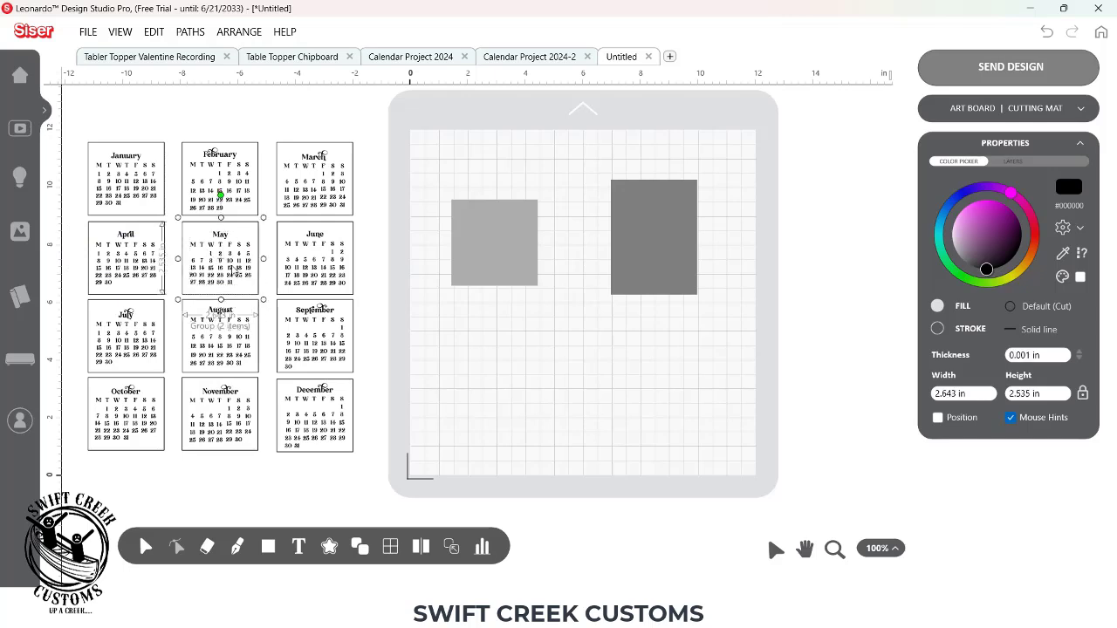
Step: Group each of the remaining calendars, July through December, with its own border
click(122, 316)
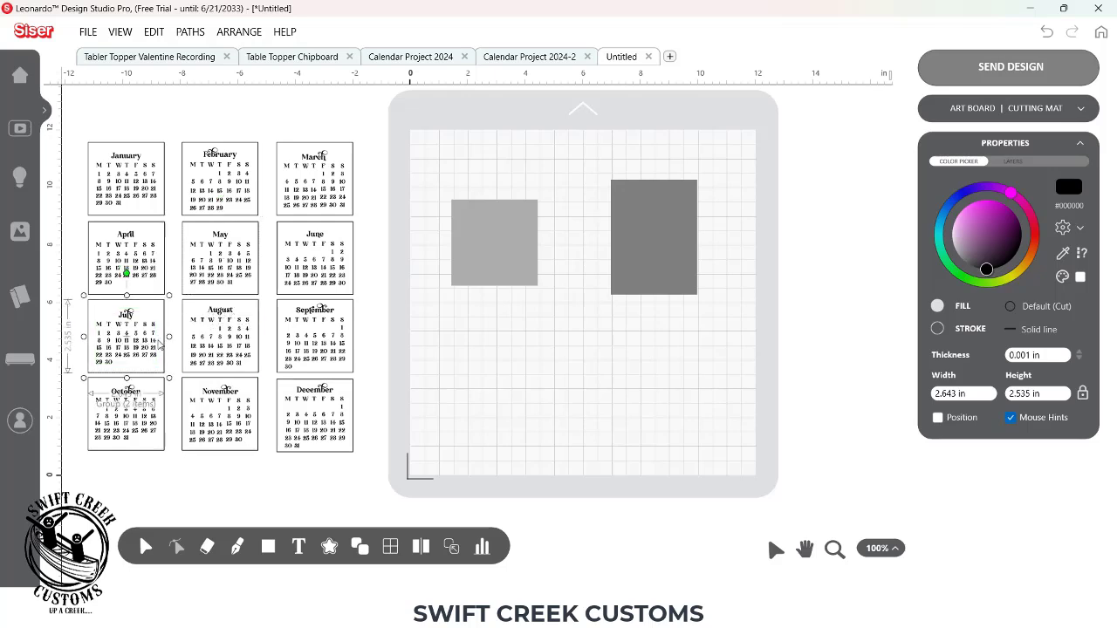
click(186, 346)
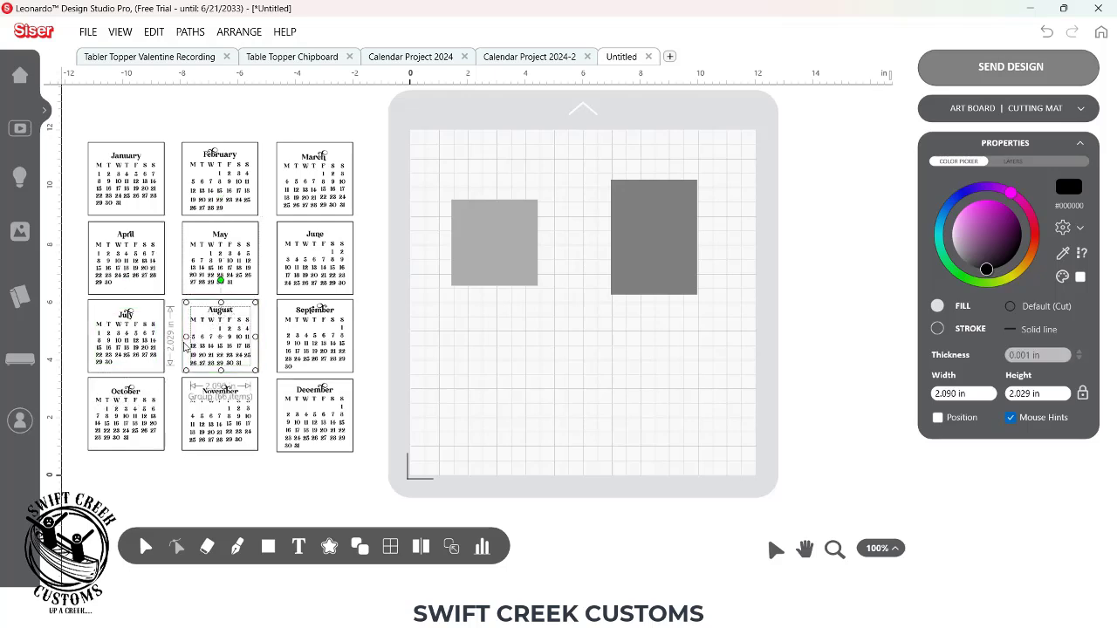
click(154, 430)
click(223, 414)
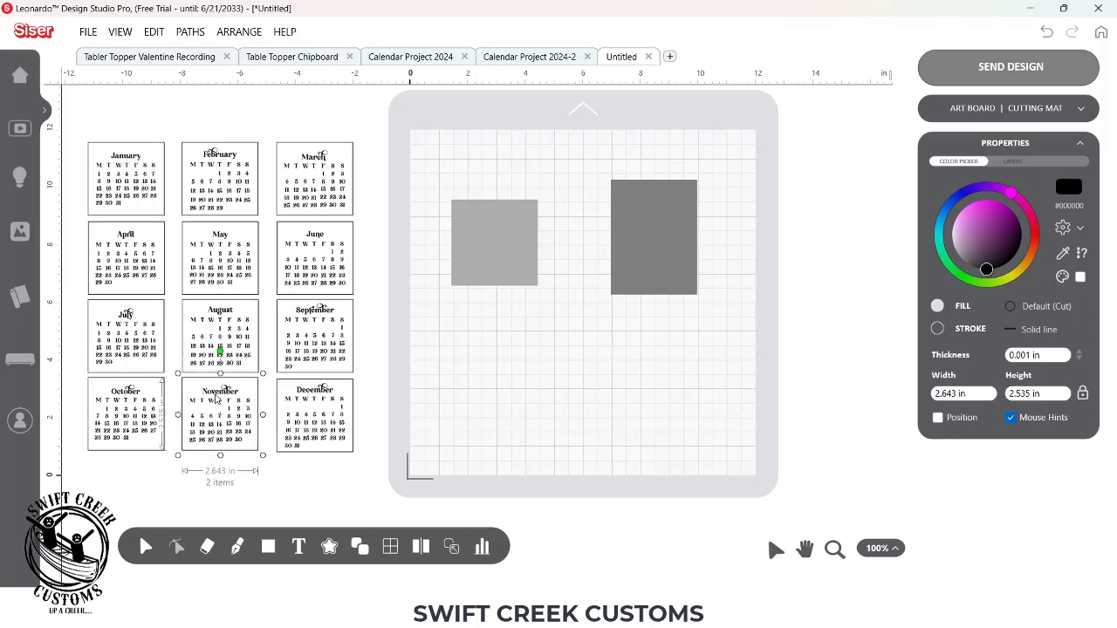
drag(377, 319, 302, 348)
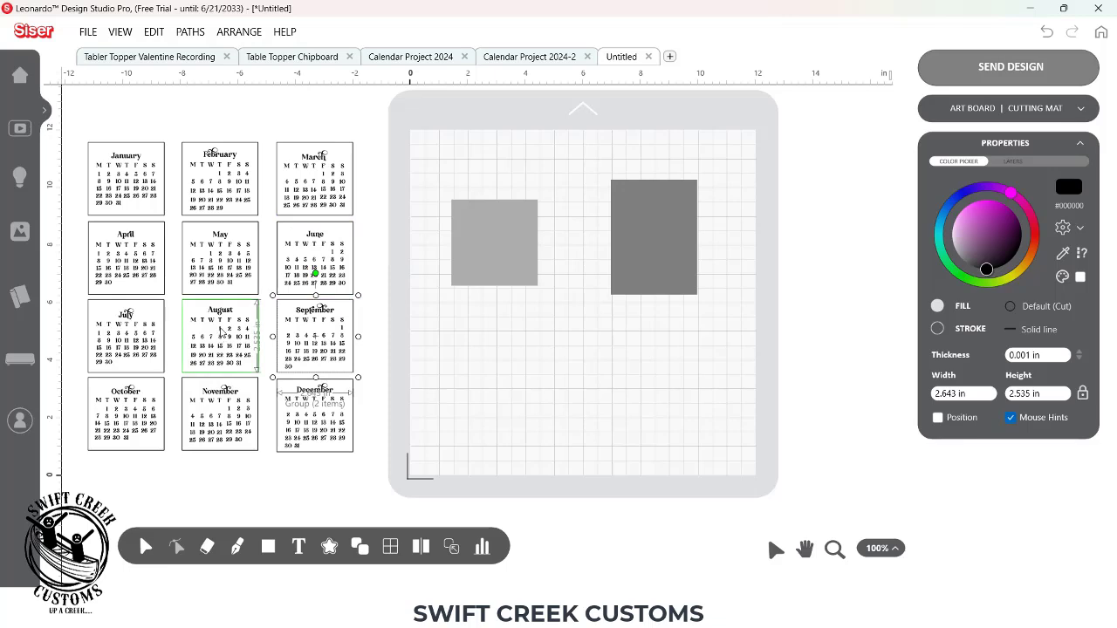
Step: Move the August calendar onto the light grey 3 in square and centre the two on each other horizontally and vertically
drag(222, 331, 494, 234)
drag(436, 166, 529, 266)
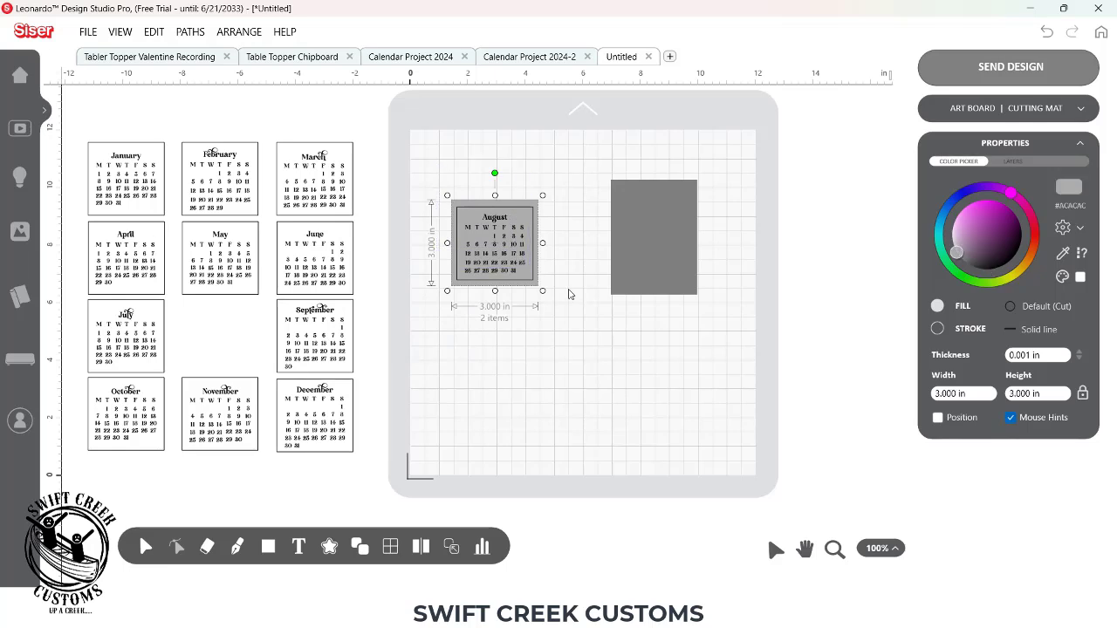
click(482, 546)
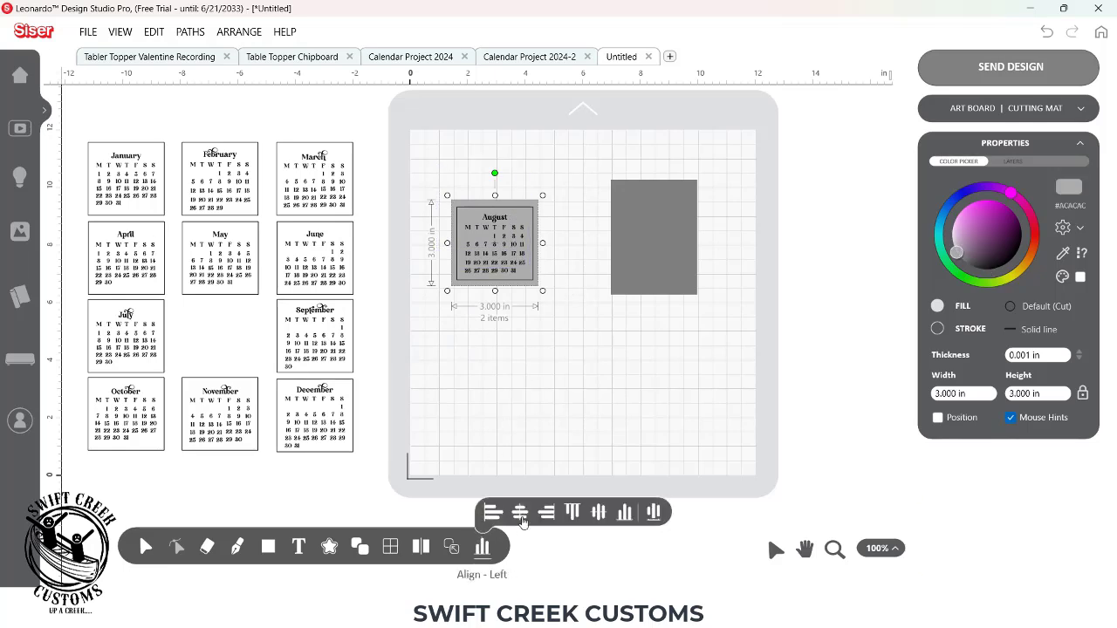
click(598, 512)
click(550, 378)
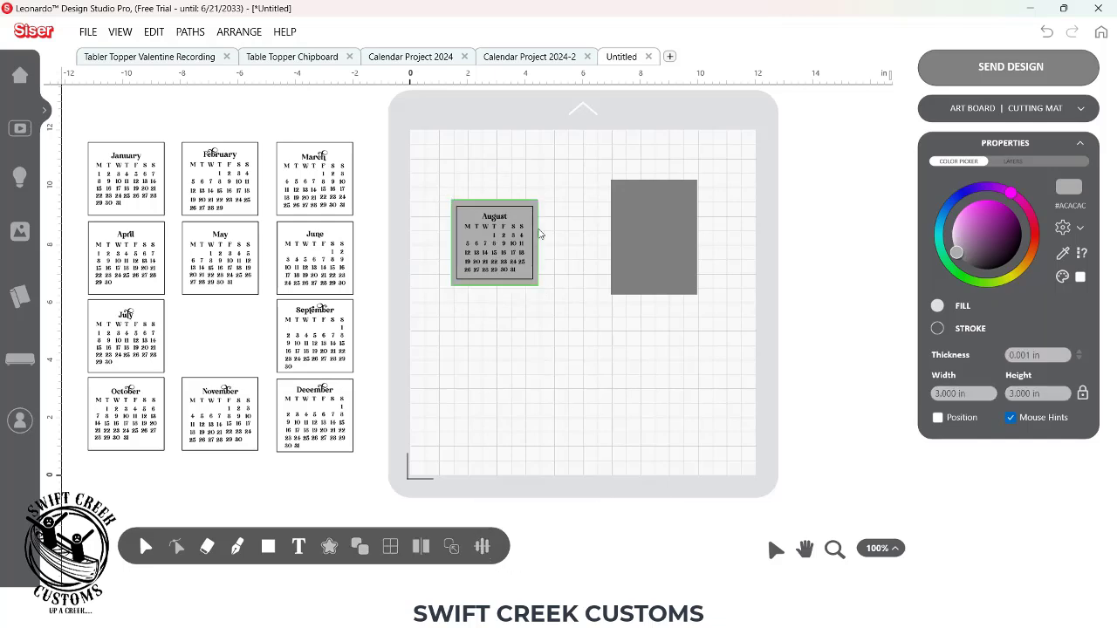
Step: Duplicate the light grey square behind August and move the copy off the mat to its upper right
click(520, 281)
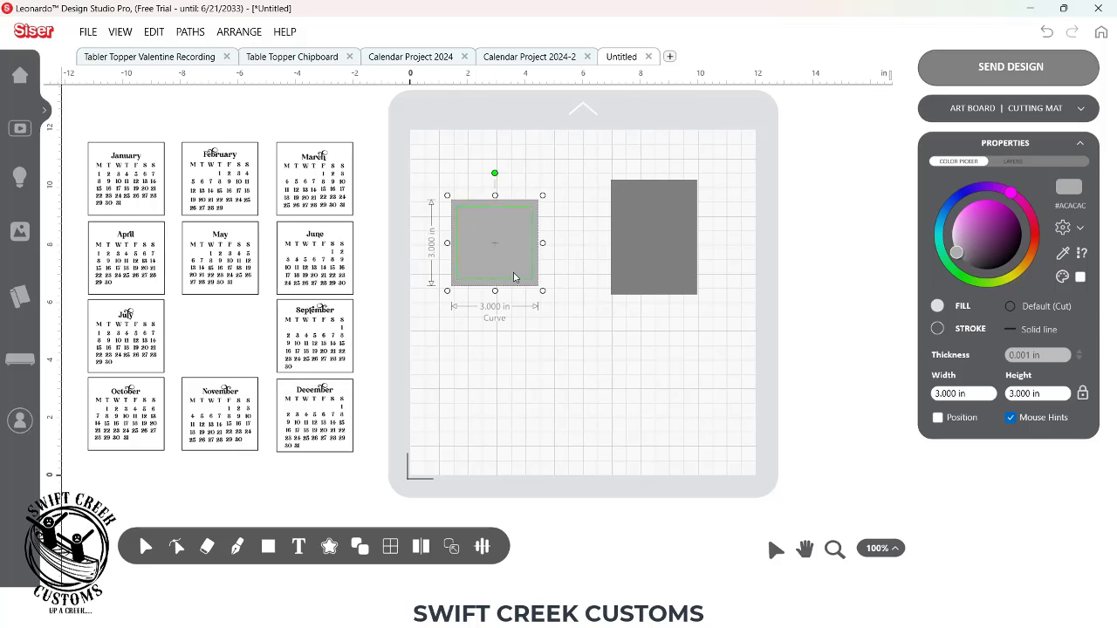
drag(517, 287, 863, 190)
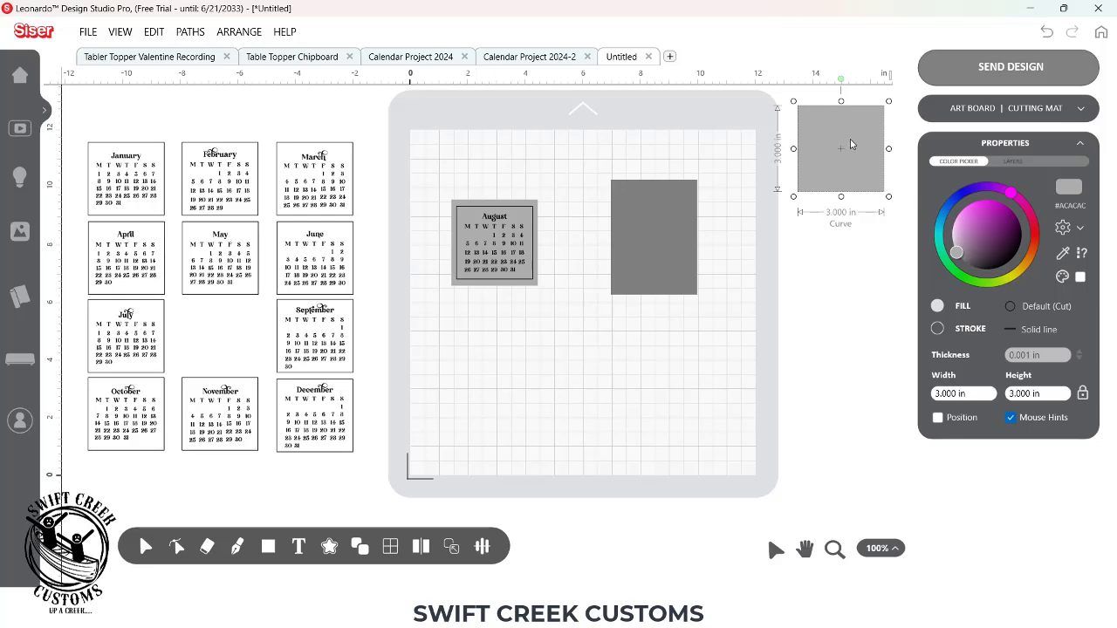
click(529, 290)
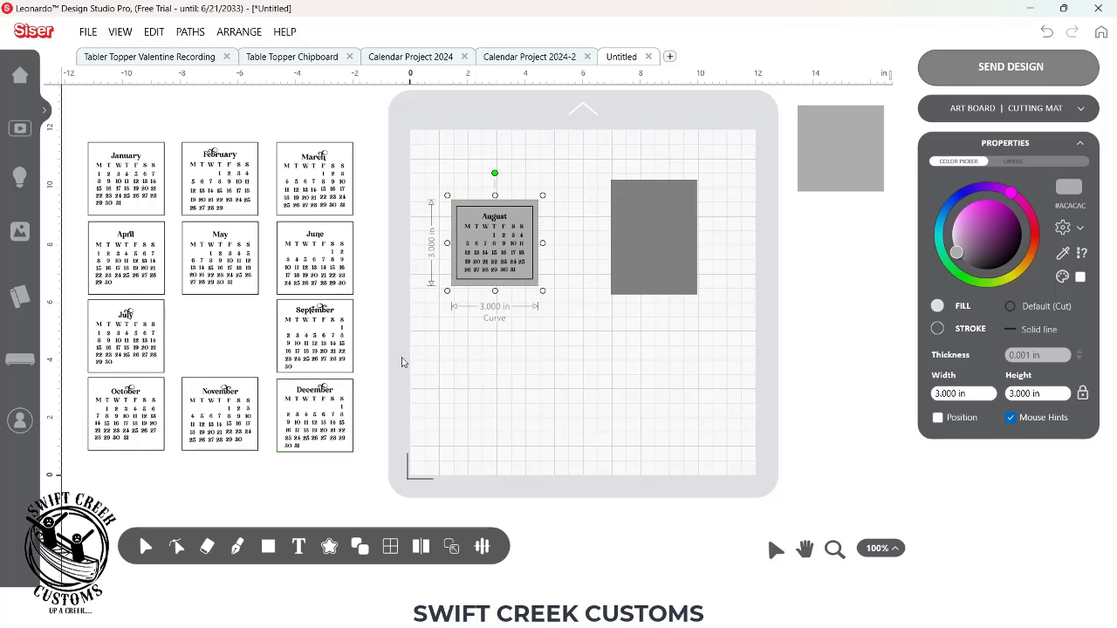
Step: Duplicate the off-mat light grey square and place the new copy just below it
click(821, 144)
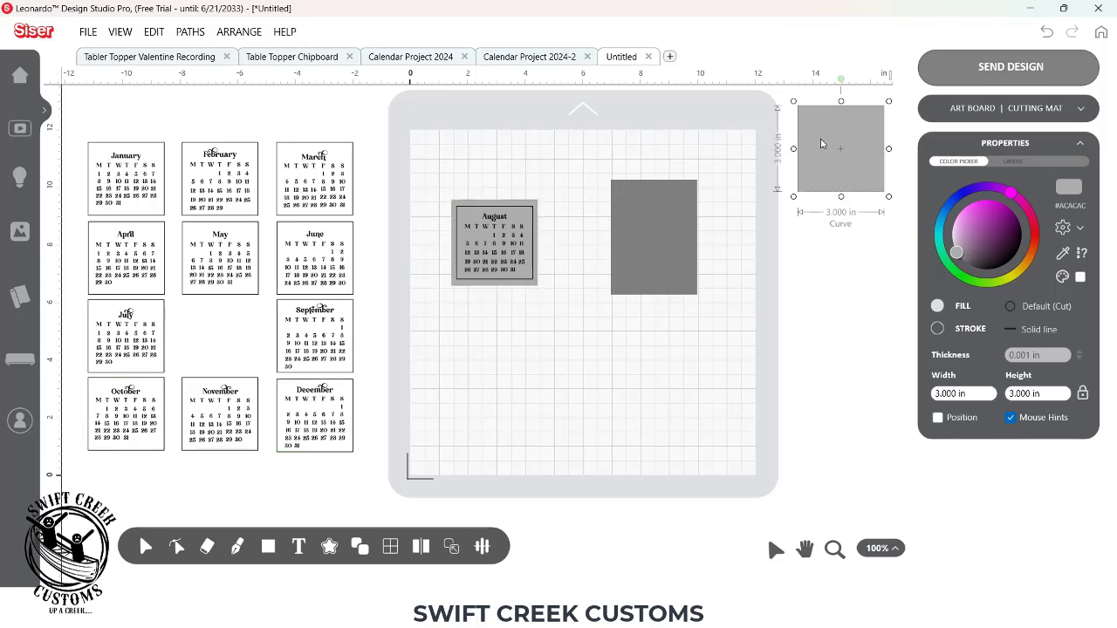
mouse_move(392, 547)
click(519, 516)
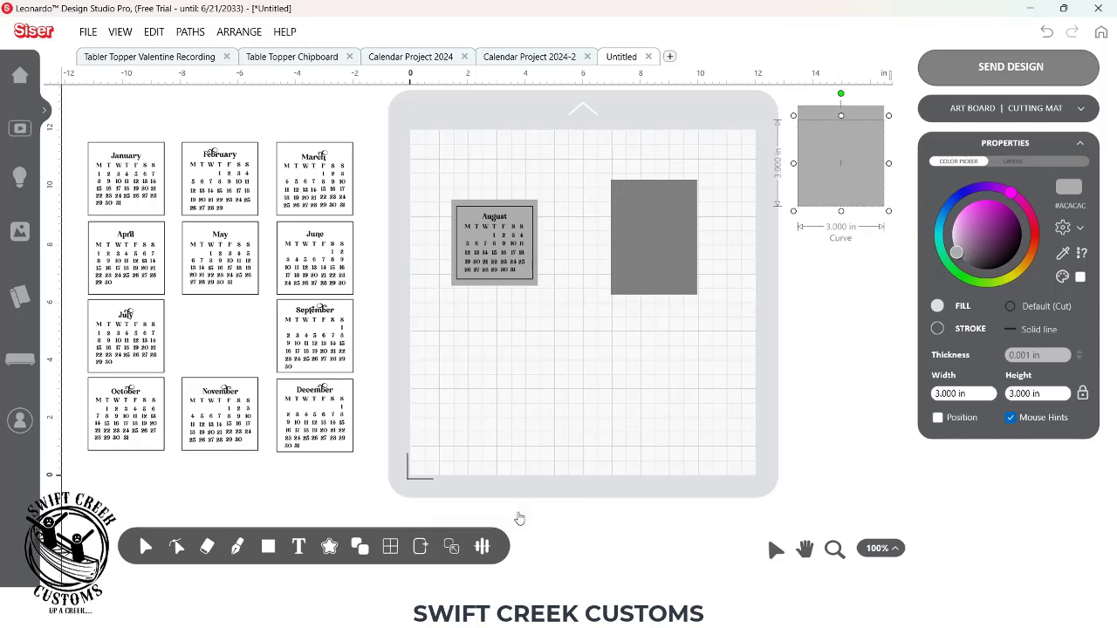
drag(823, 189, 823, 280)
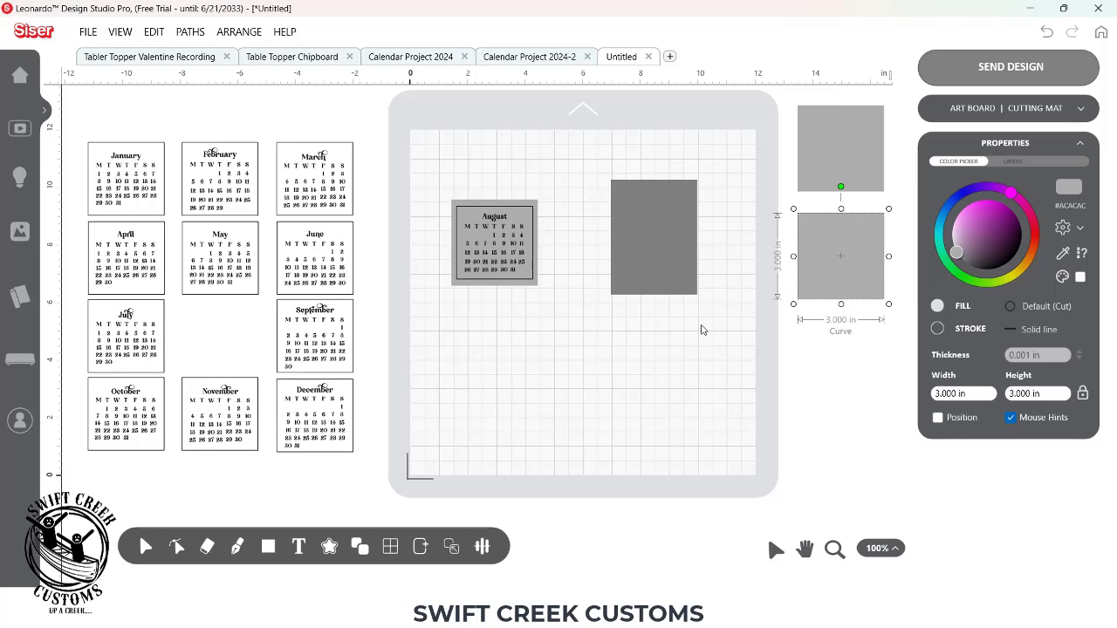
Step: Tile the lower light grey square into 3 by 4 copies with 6.35 mm gaps, and place the array beside the mat
click(421, 546)
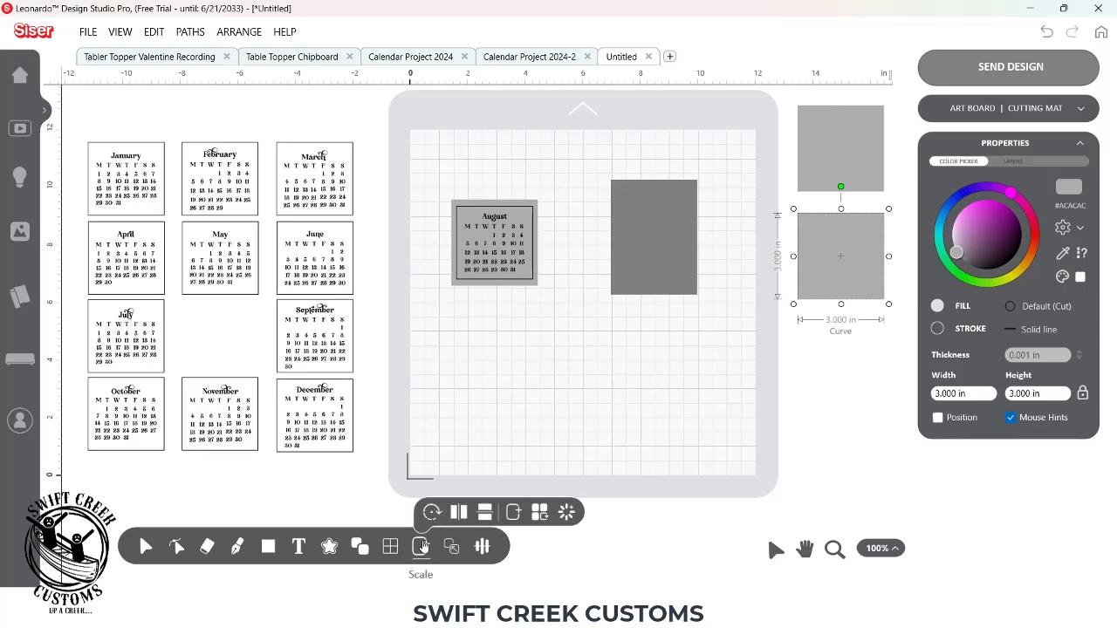
click(541, 513)
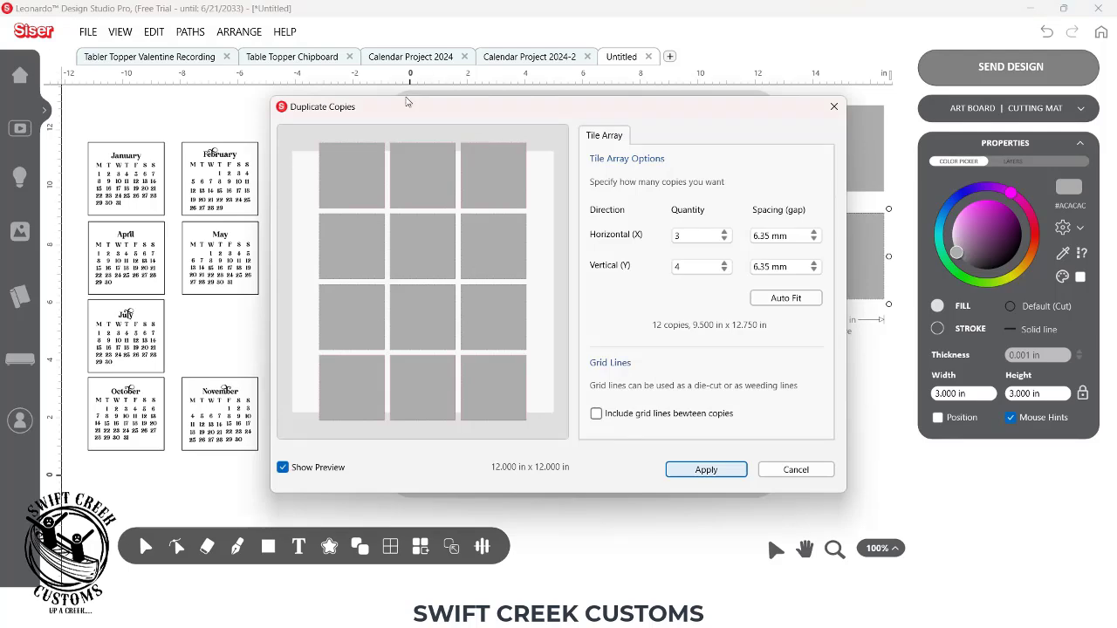
click(733, 471)
drag(667, 288, 1028, 390)
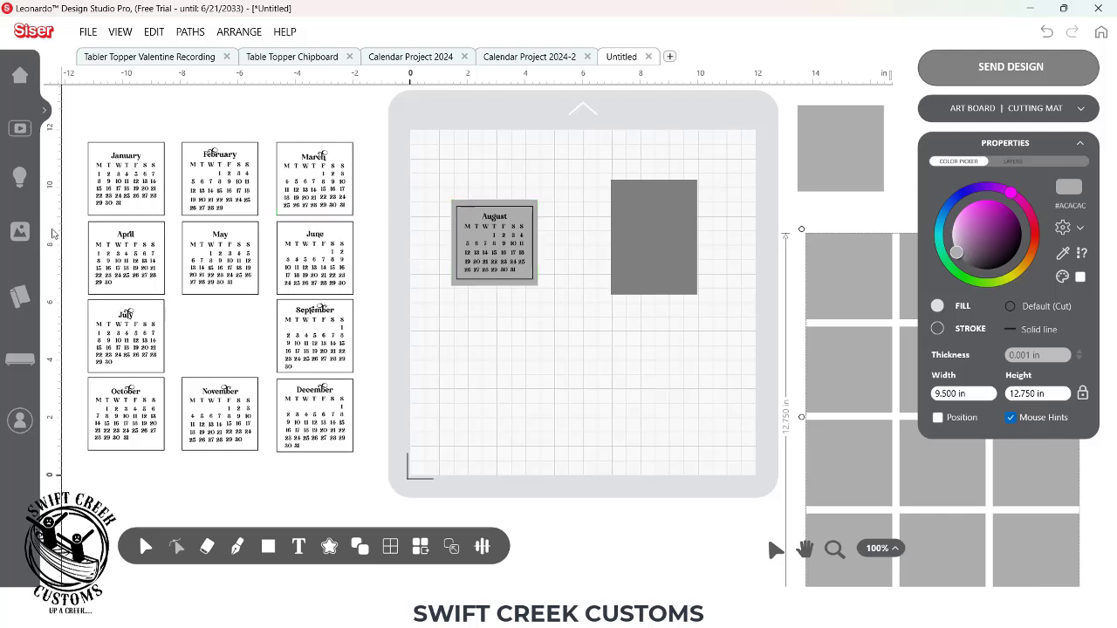
Step: Search the Design Library for "hibiscus" and open the orange Hibiscus design in the project
mouse_move(19, 237)
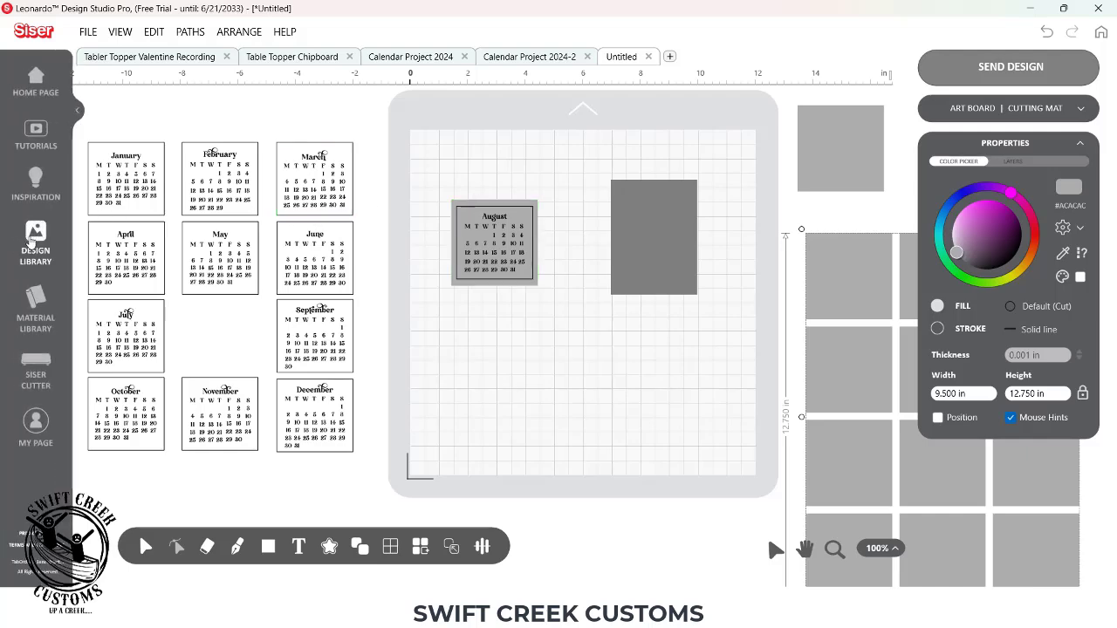
click(32, 241)
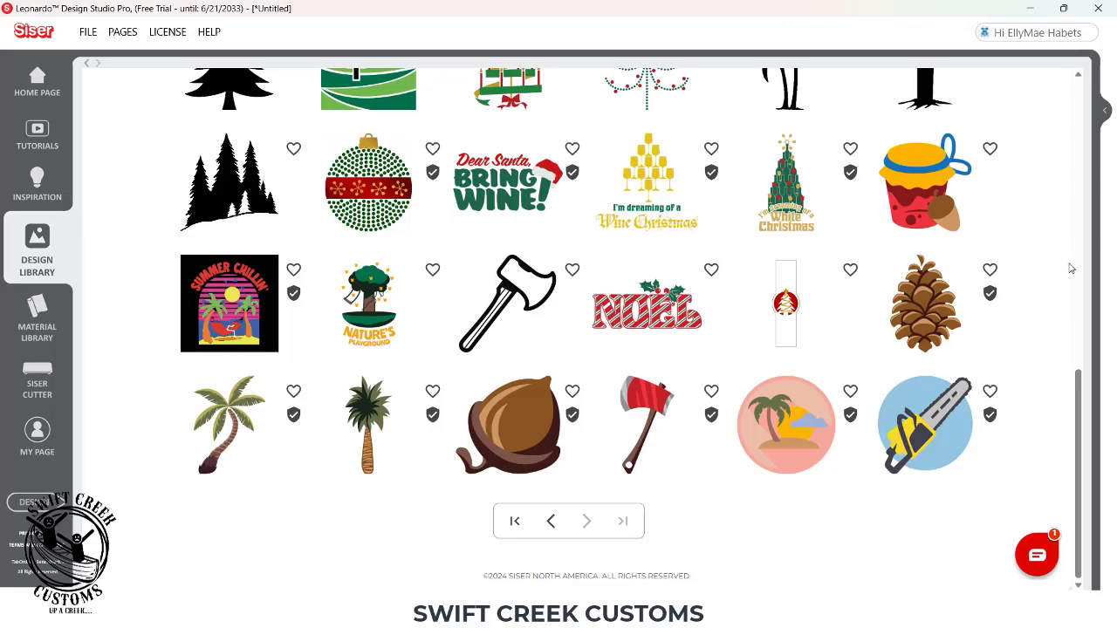
scroll(1083, 401, up, 15)
double_click(599, 381)
text(hibiscus)
key(Return)
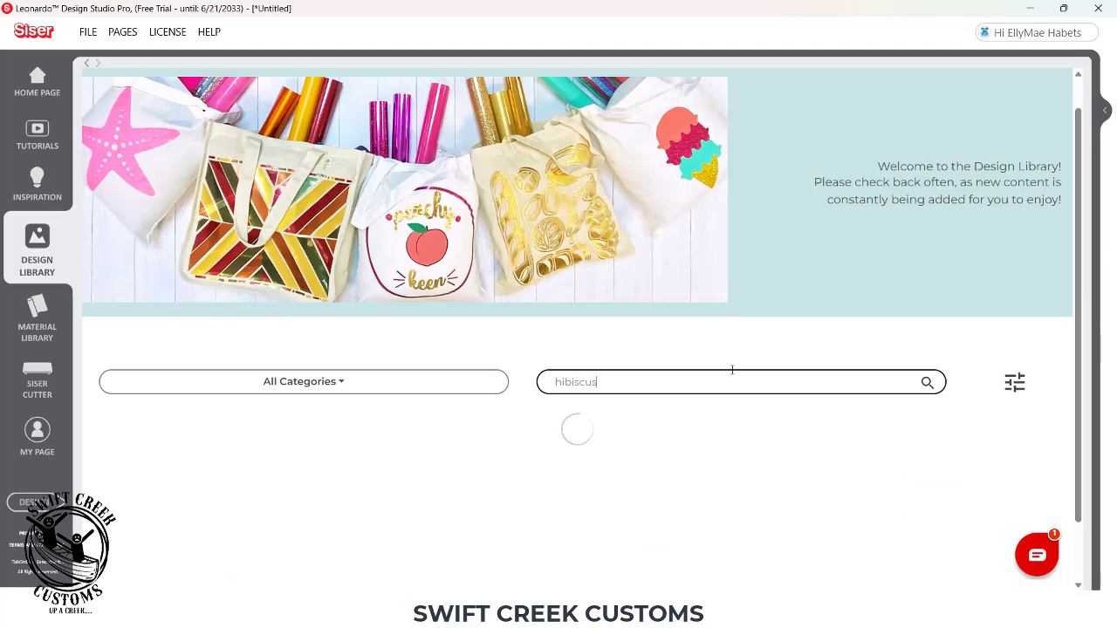
click(580, 504)
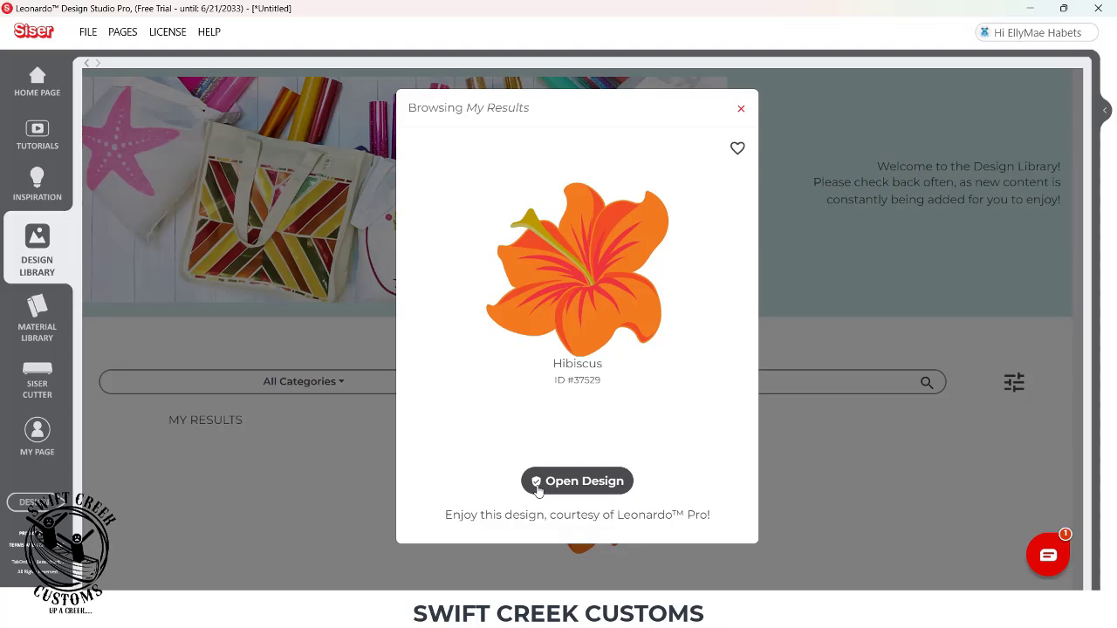
click(714, 518)
click(561, 485)
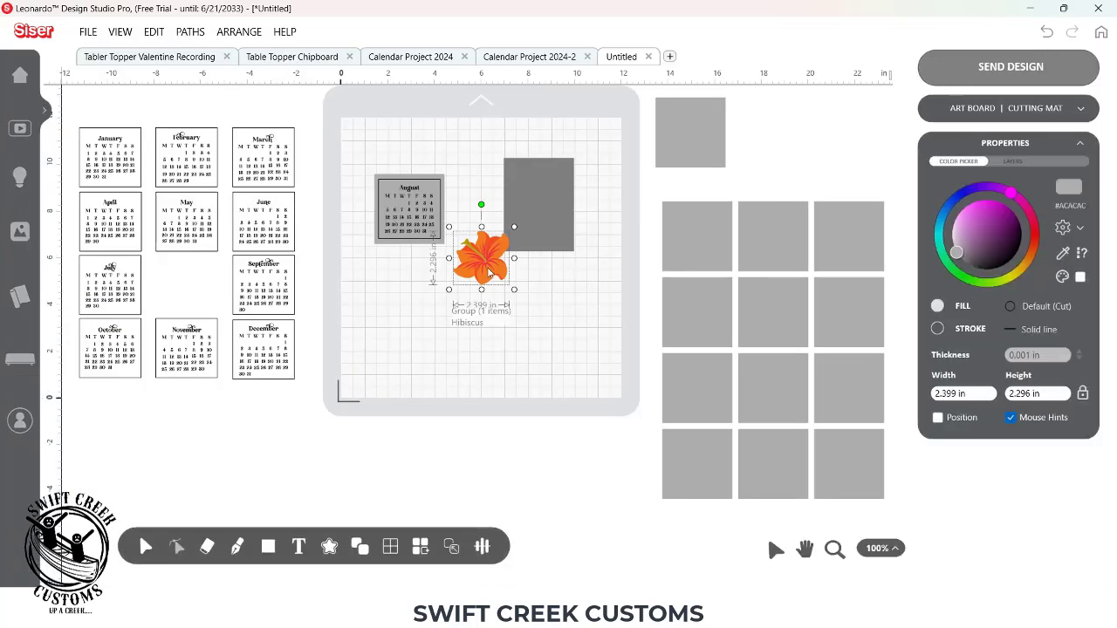
Step: Group the August calendar with the light grey square behind it
click(382, 160)
drag(394, 189, 393, 186)
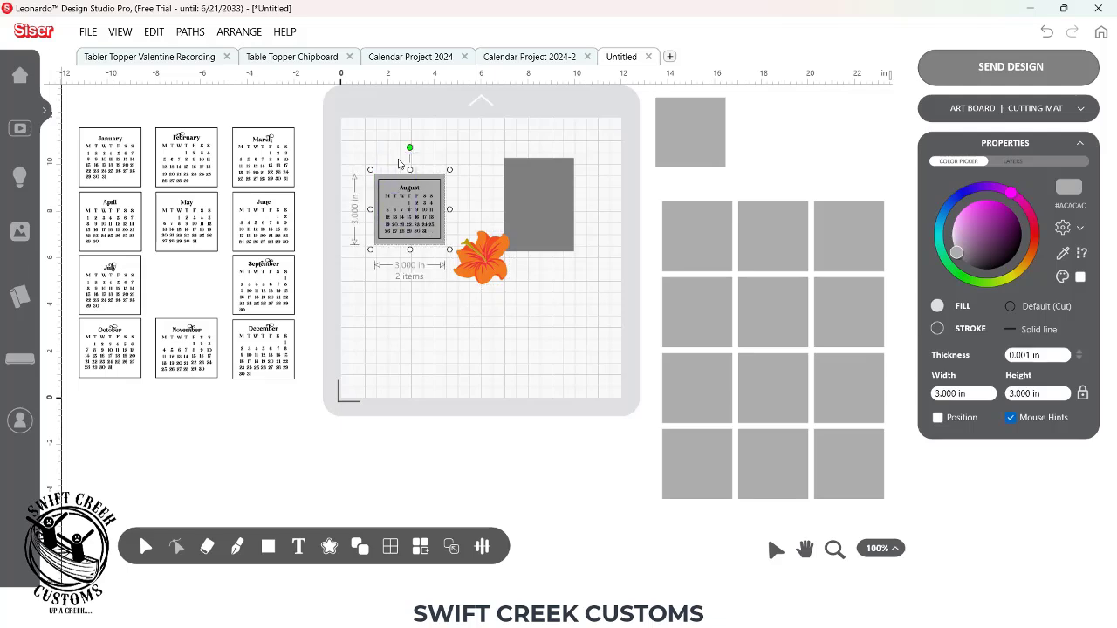
right_click(410, 204)
click(436, 227)
Step: Layer the August group over the lower part of the dark grey rectangle, sending the rectangle to the back, and move the hibiscus clear of them
drag(400, 203, 531, 209)
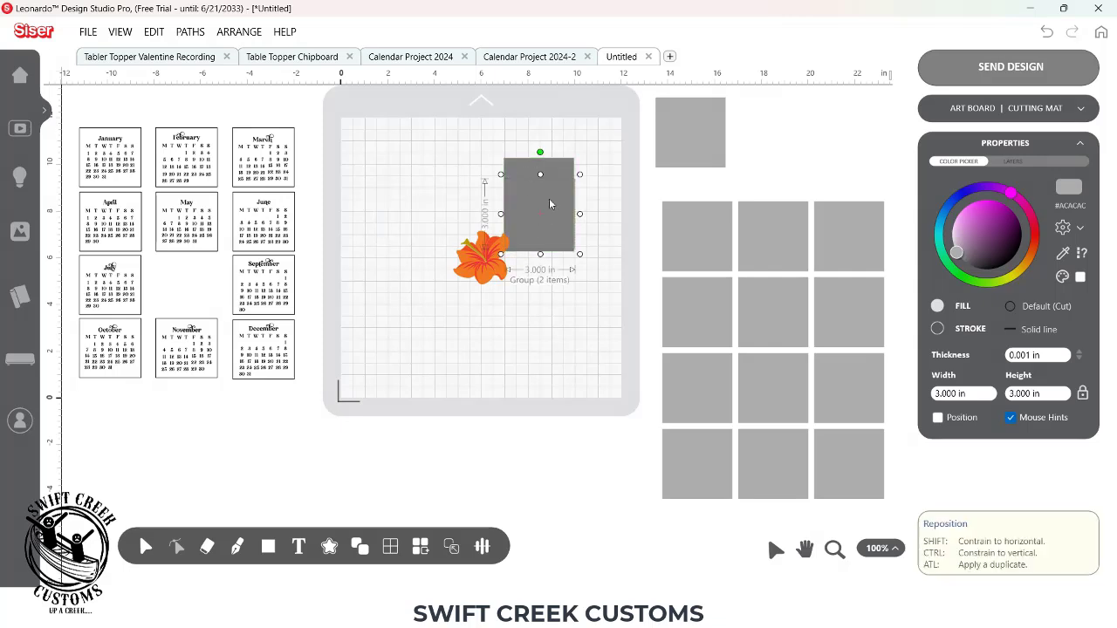
right_click(559, 162)
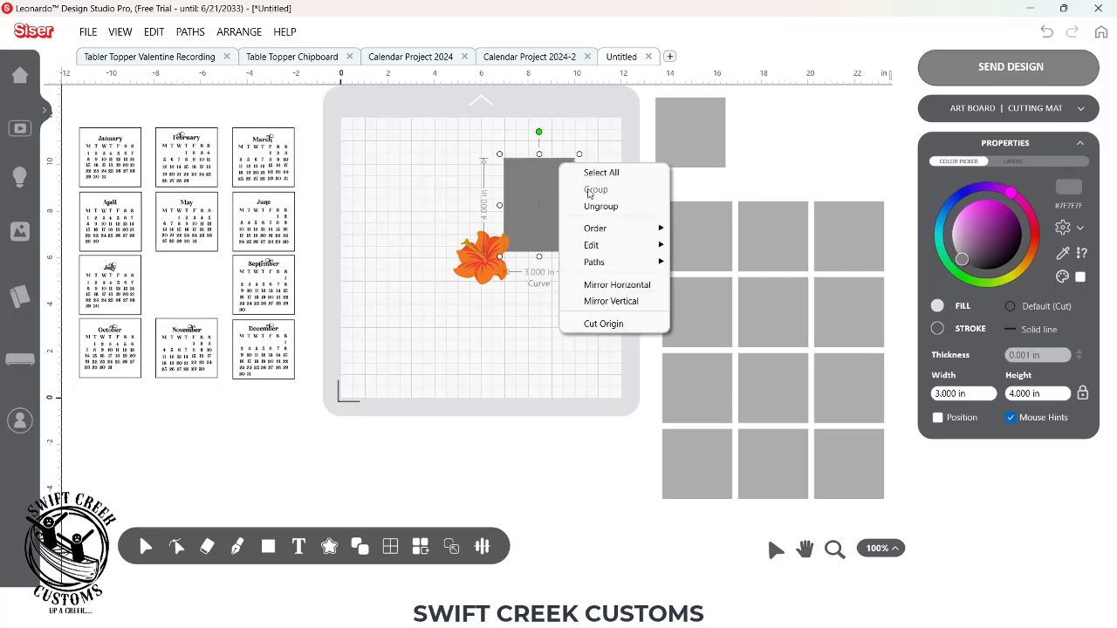
mouse_move(598, 231)
click(690, 247)
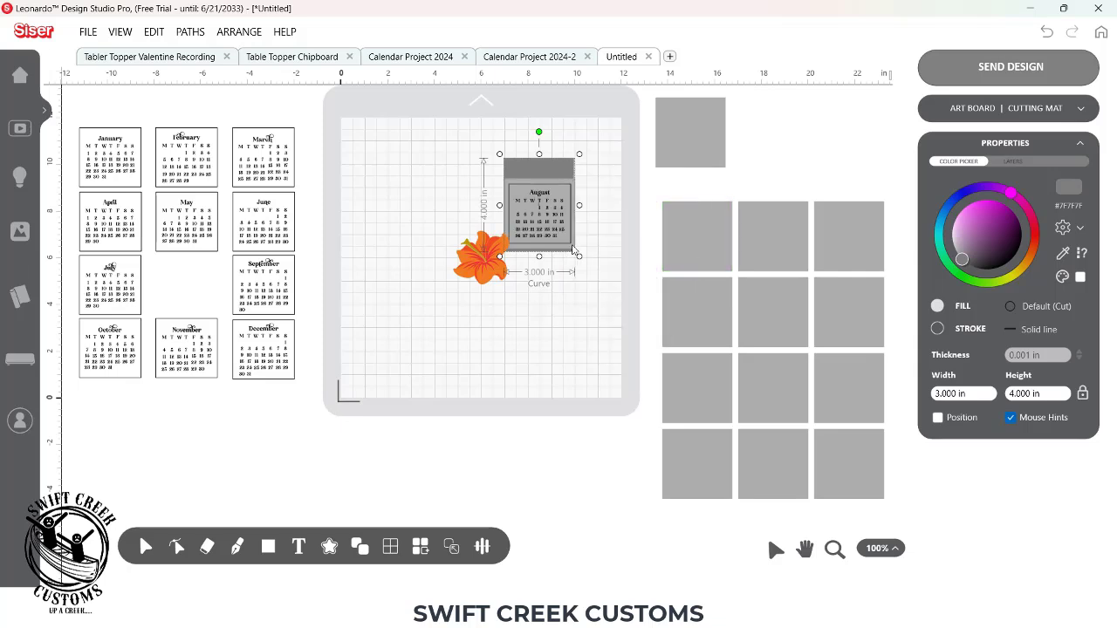
drag(482, 260, 432, 253)
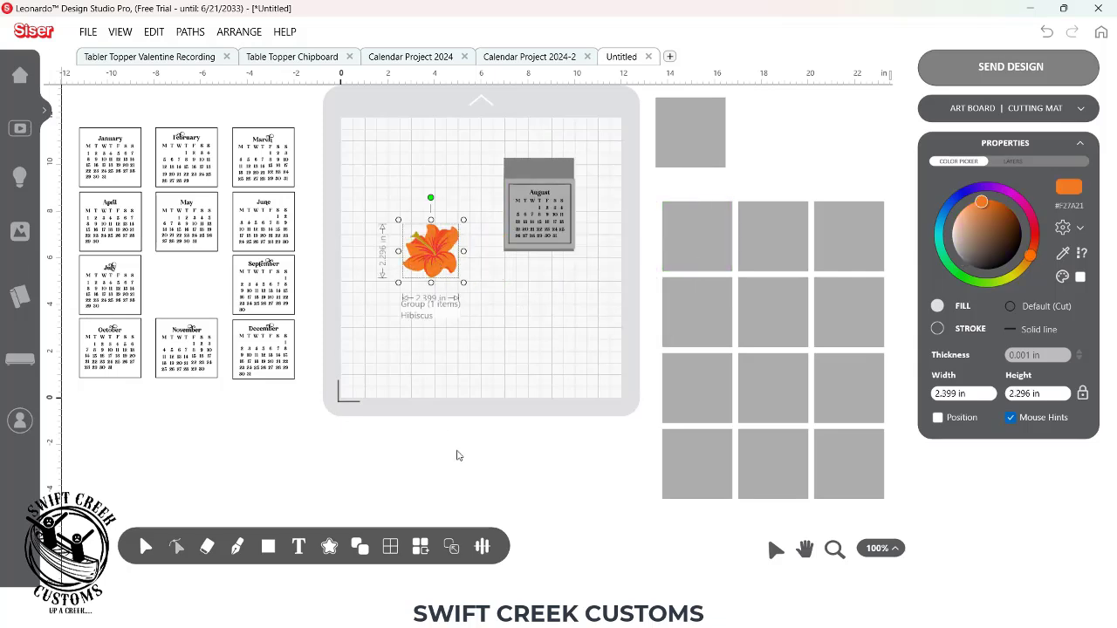
Step: Recolor the dark grey rectangle behind the August calendar to near-black, #2B2B2B
click(834, 548)
drag(358, 129, 582, 300)
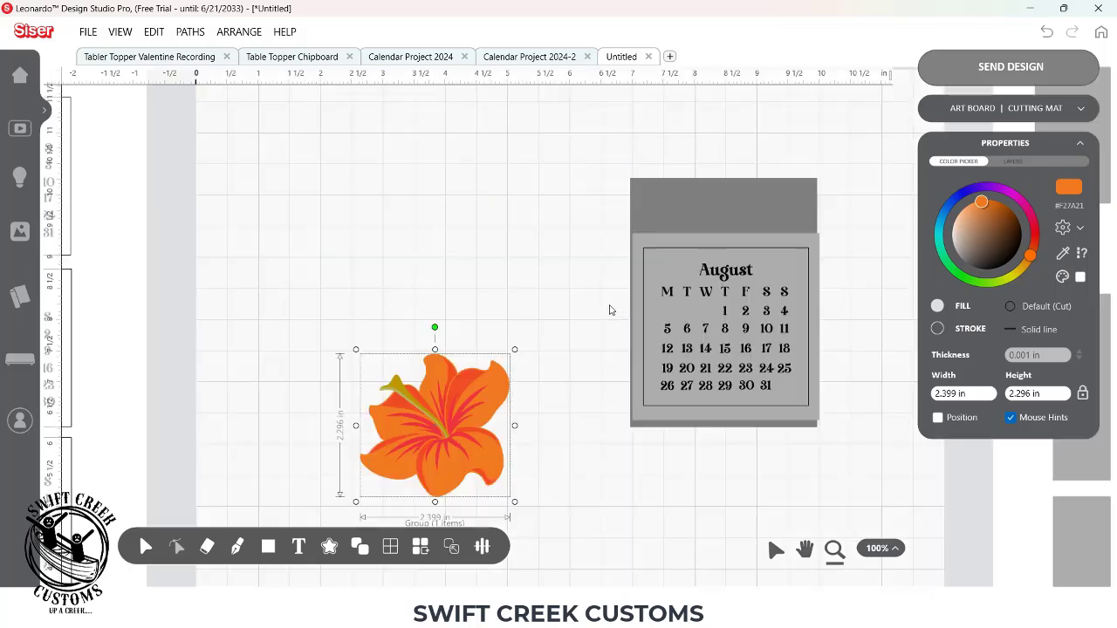
click(791, 199)
click(974, 268)
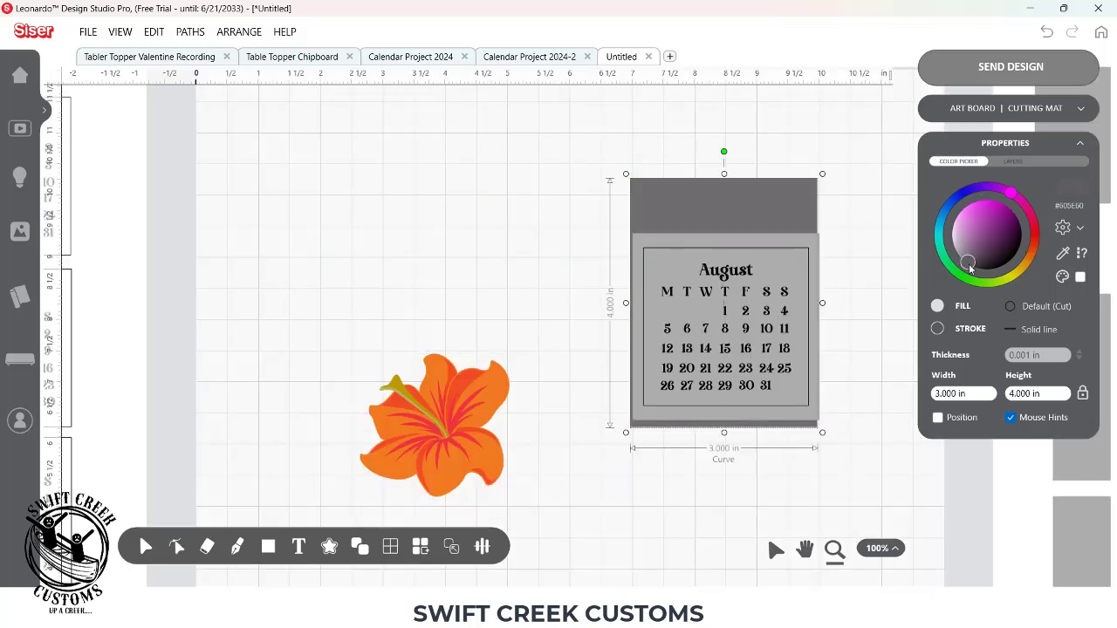
click(976, 271)
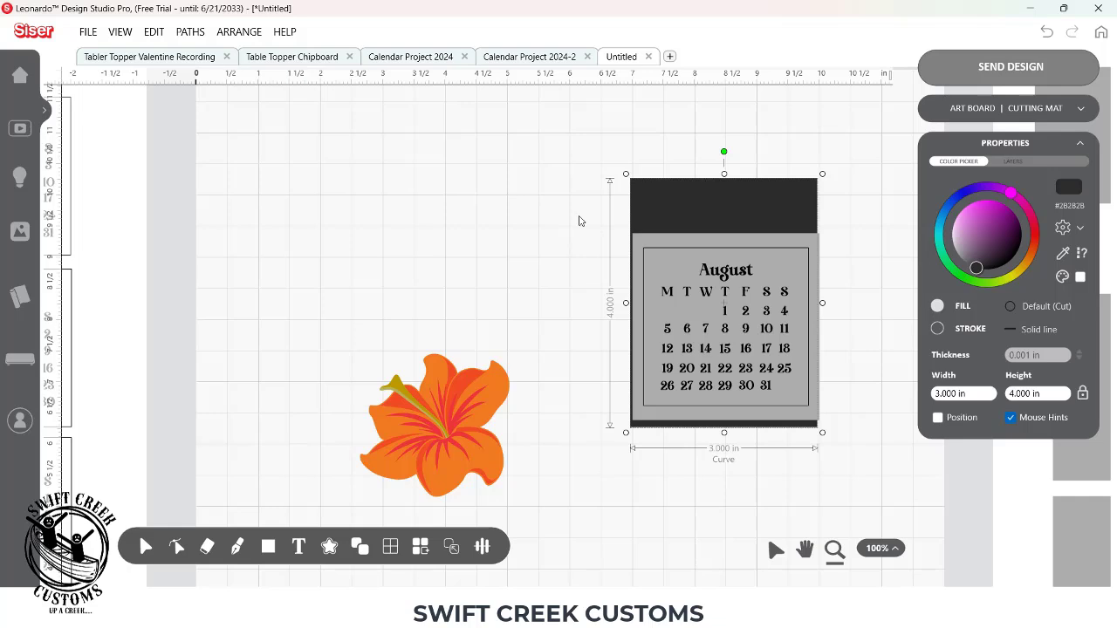
Step: Align the August group with the near-black rectangle, centered left-right and flush at the bottom edge
drag(588, 198, 764, 316)
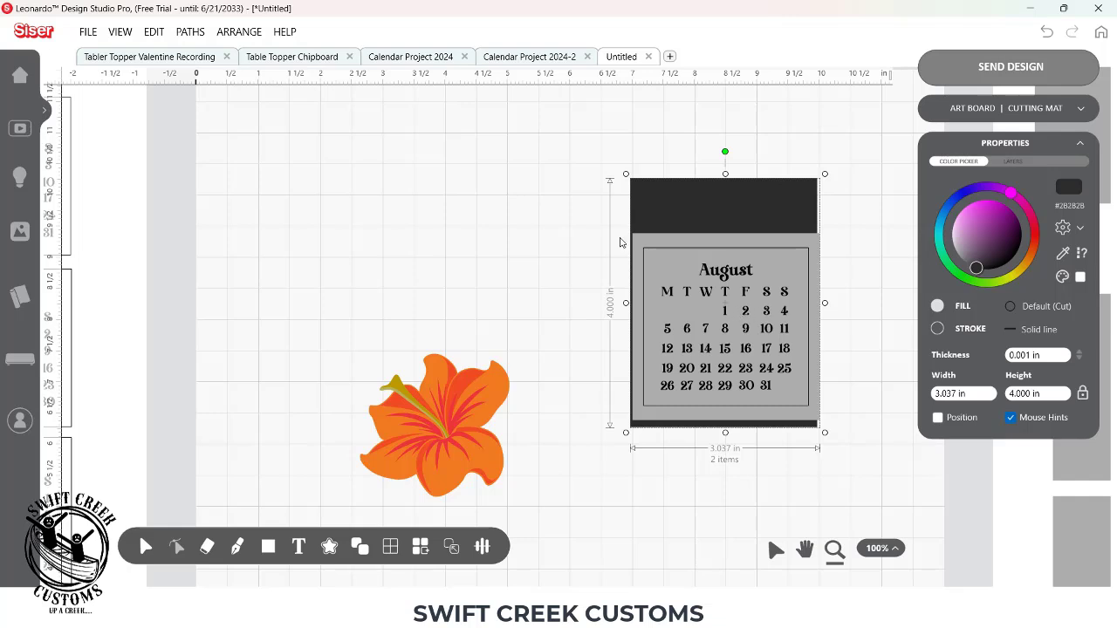
drag(590, 206, 683, 330)
click(481, 546)
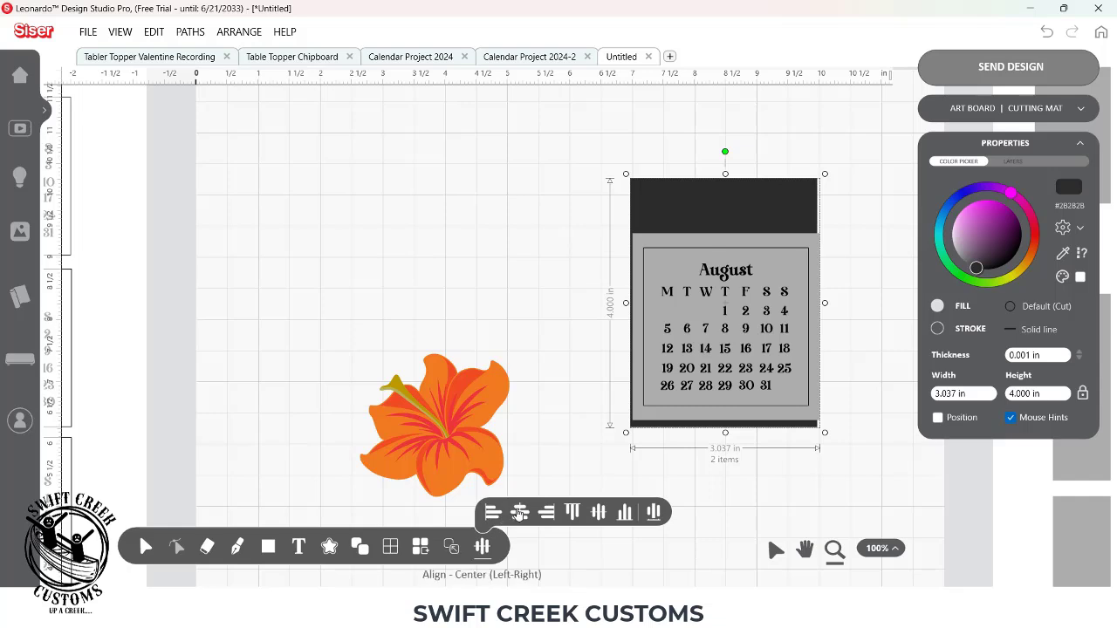
click(519, 513)
click(485, 547)
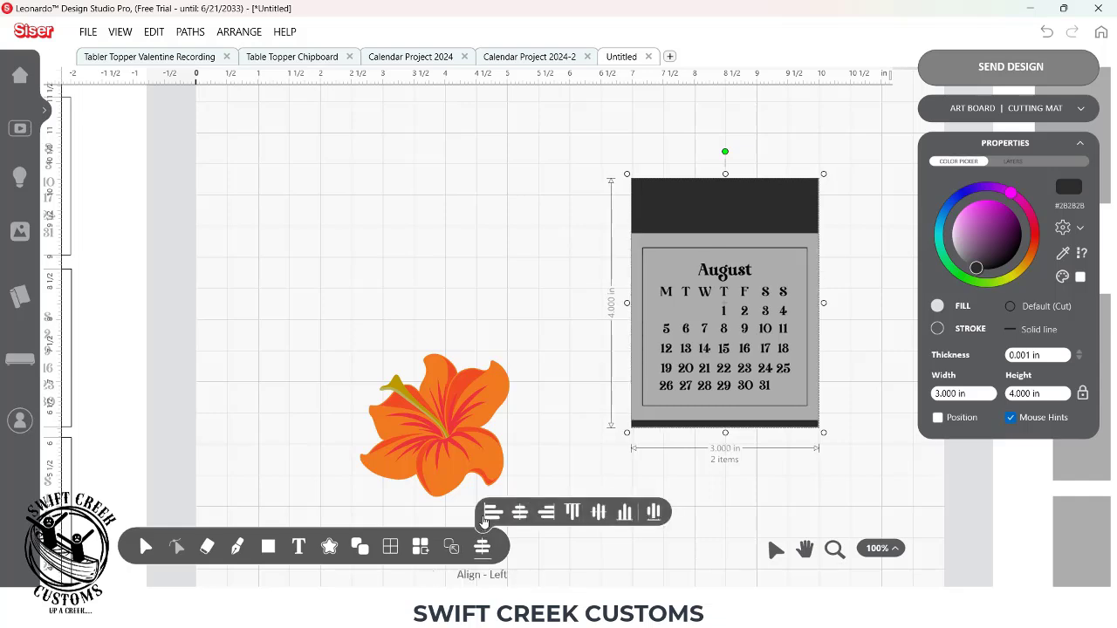
click(624, 514)
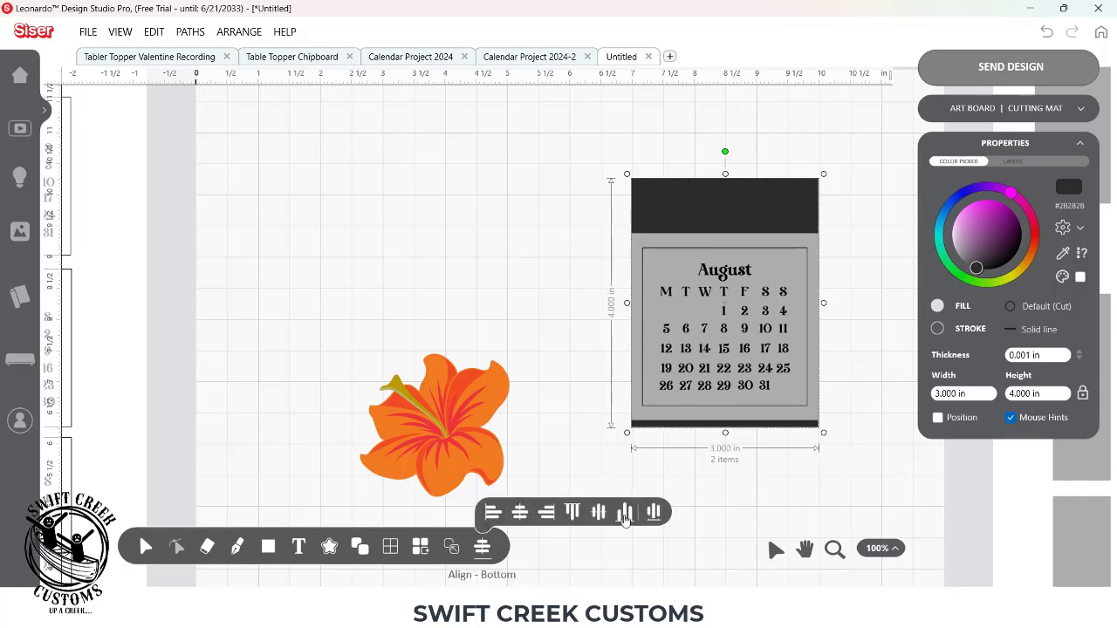
Step: Scale the hibiscus down to about 1.52 by 1.45 in and place it over the calendar's upper right corner
drag(478, 434, 792, 216)
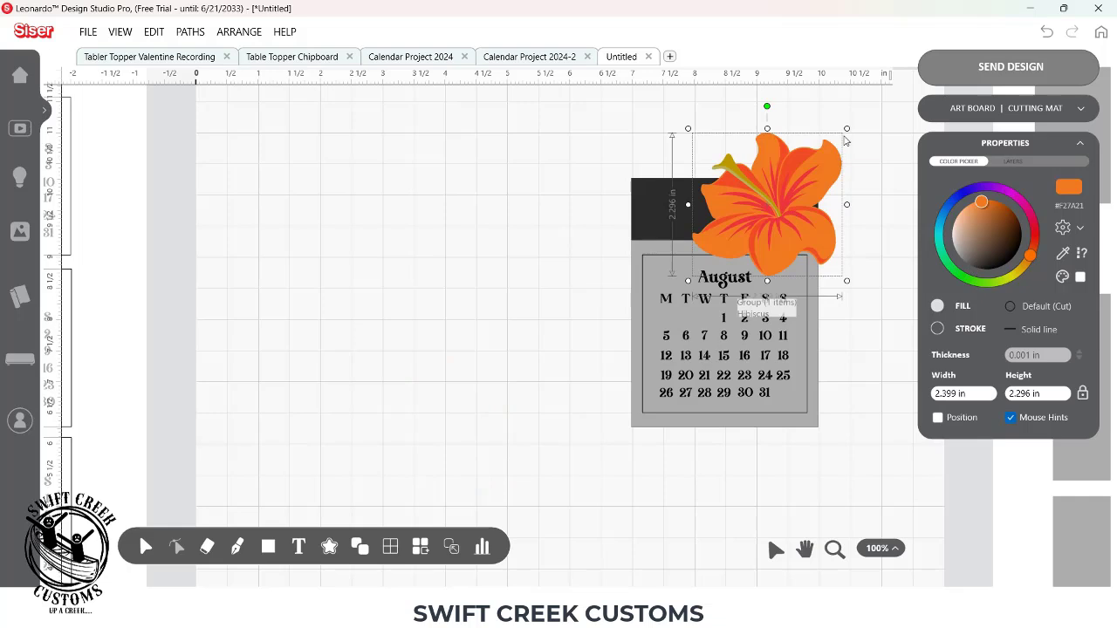
drag(846, 128, 794, 181)
drag(739, 253, 770, 262)
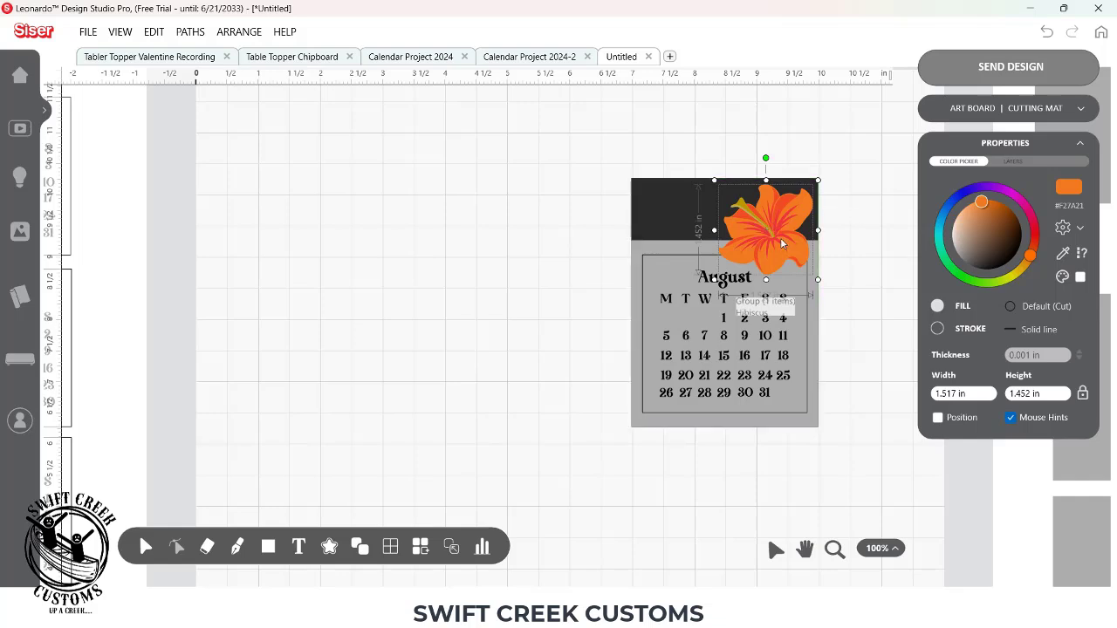
Step: Ungroup the August calendar from the light grey square behind it
click(328, 548)
click(704, 424)
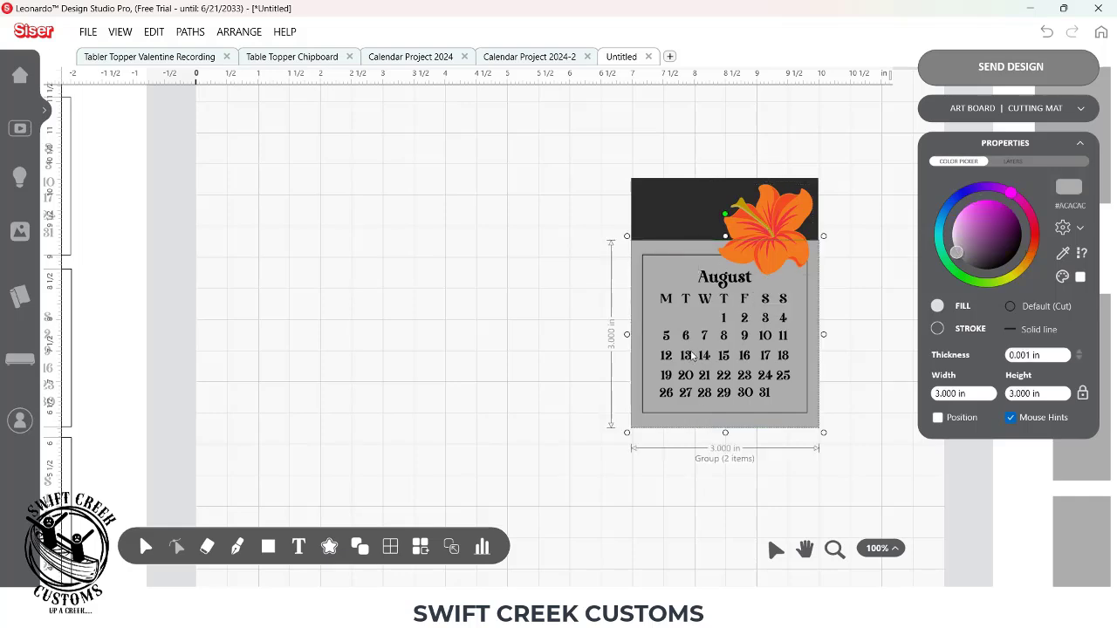
right_click(695, 358)
click(743, 394)
click(877, 373)
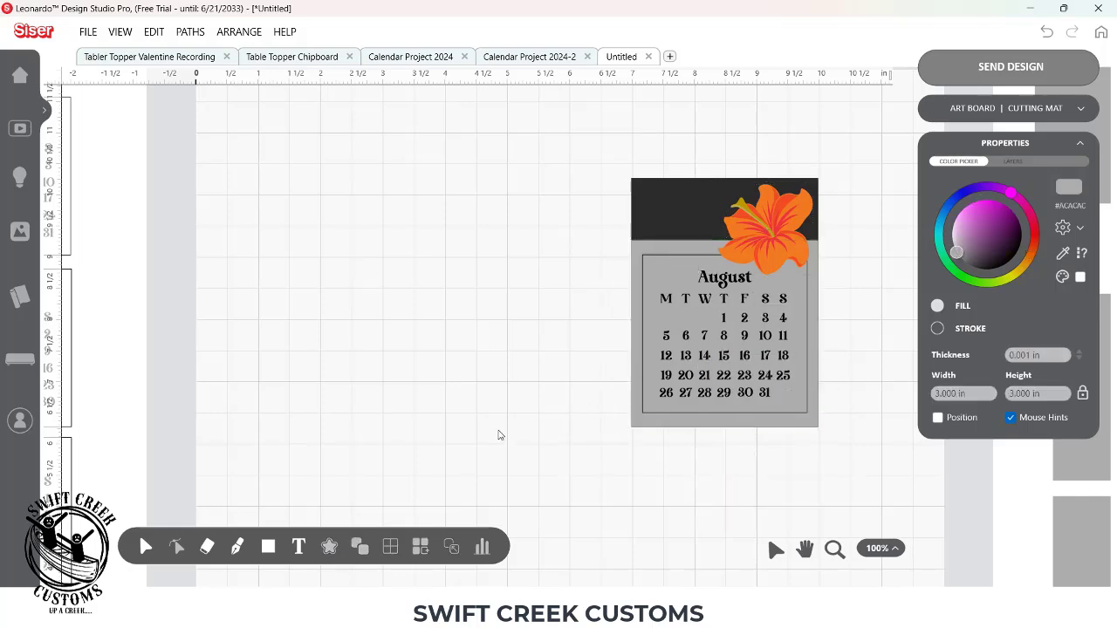
Step: Build an editable cut-only contour around the hibiscus with a 0.043 in offset and white contour color
click(759, 269)
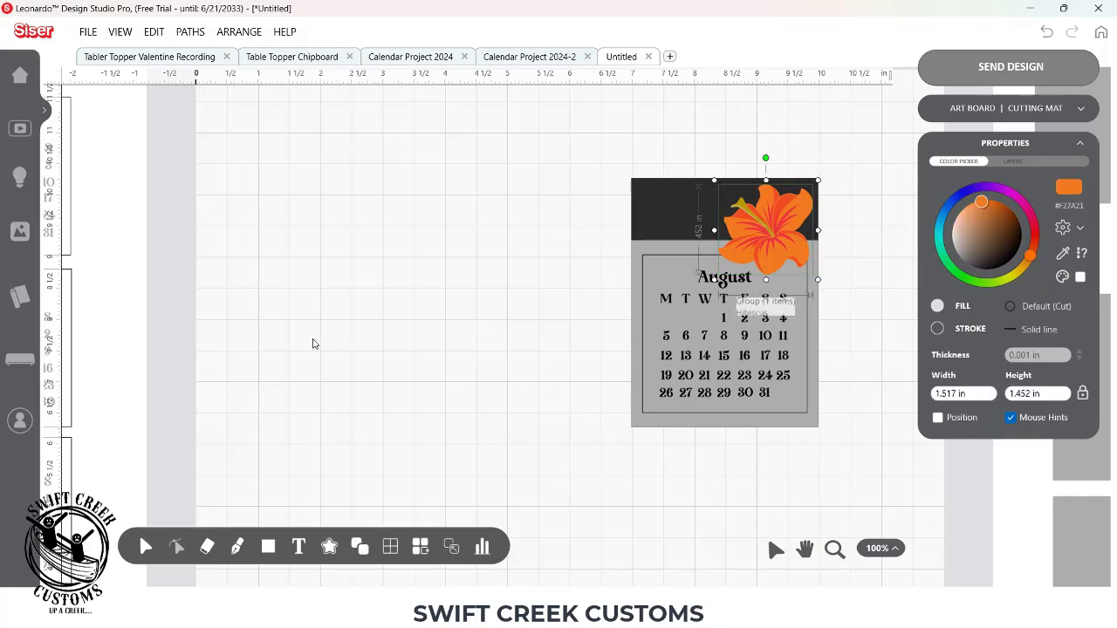
click(329, 547)
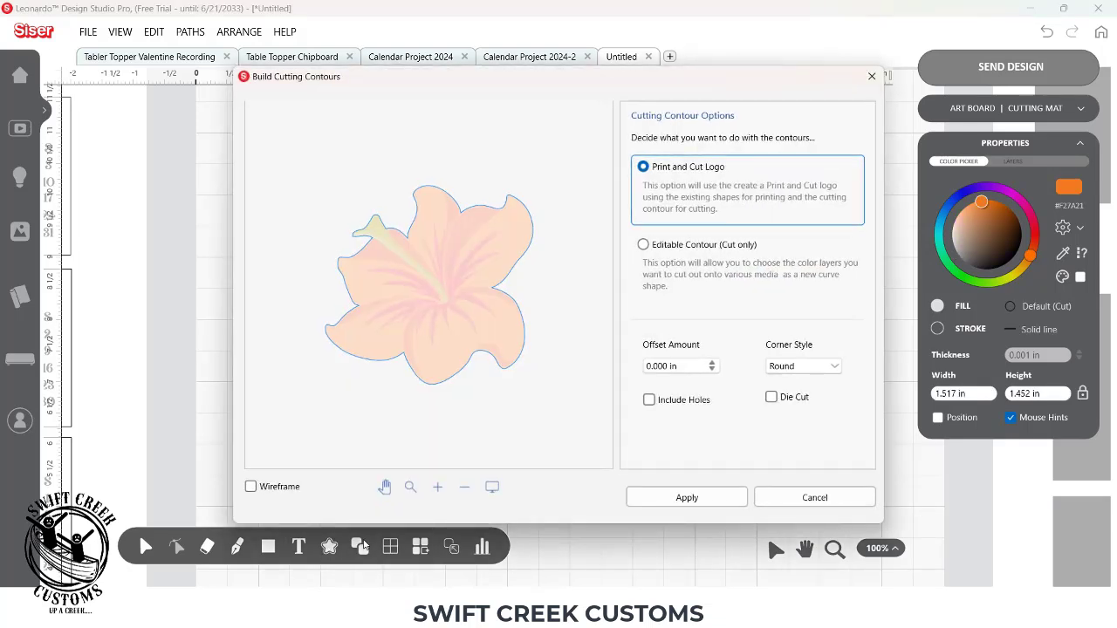
click(644, 246)
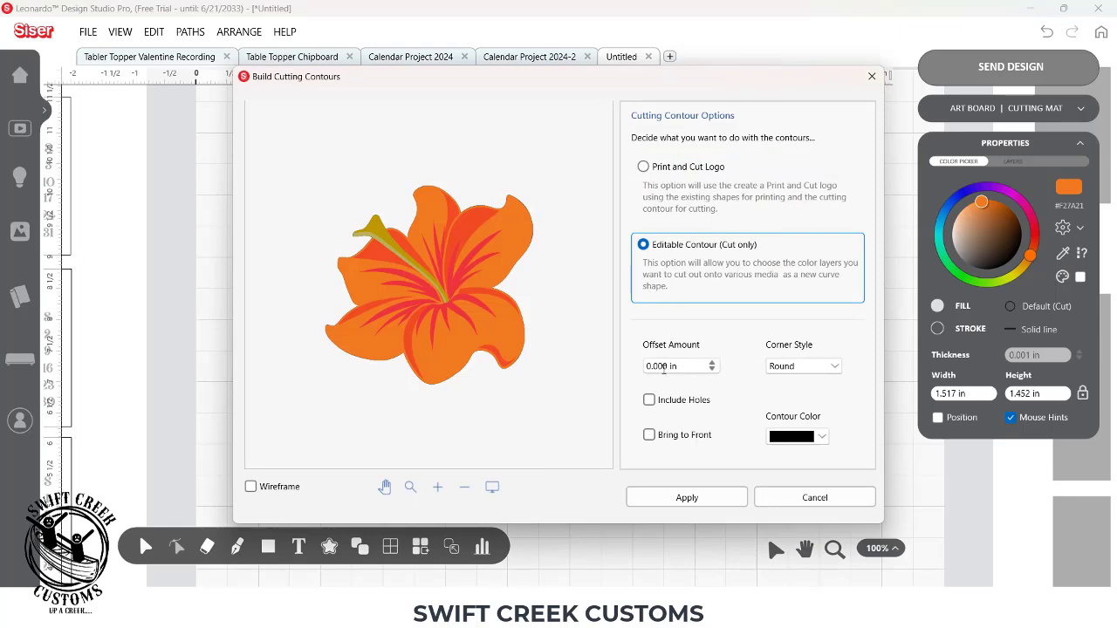
drag(658, 366, 668, 366)
text(43)
key(Return)
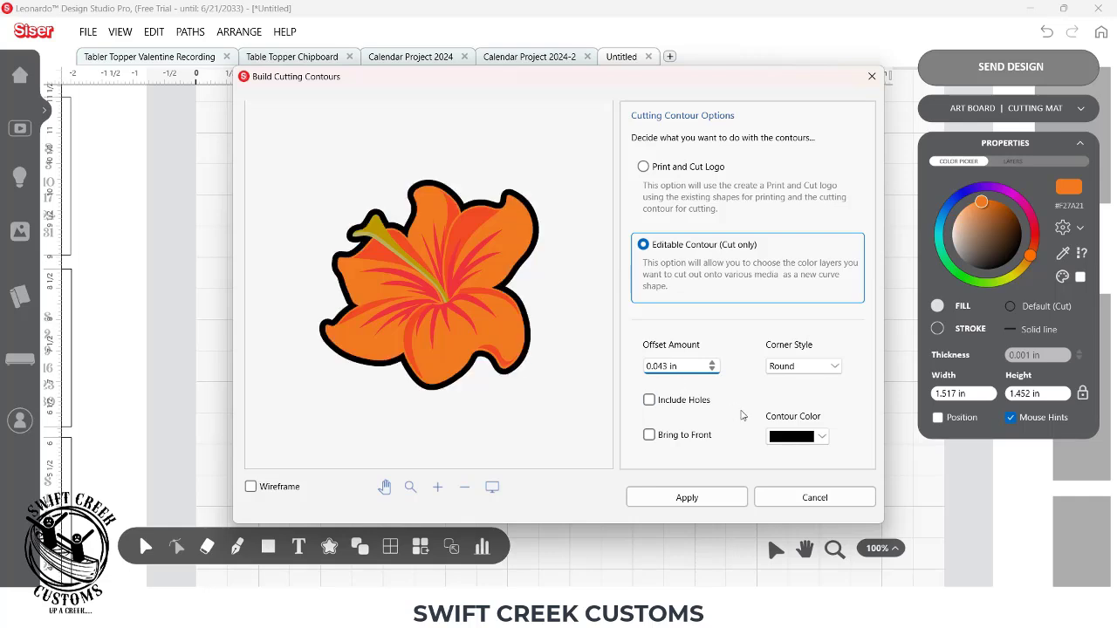
click(822, 436)
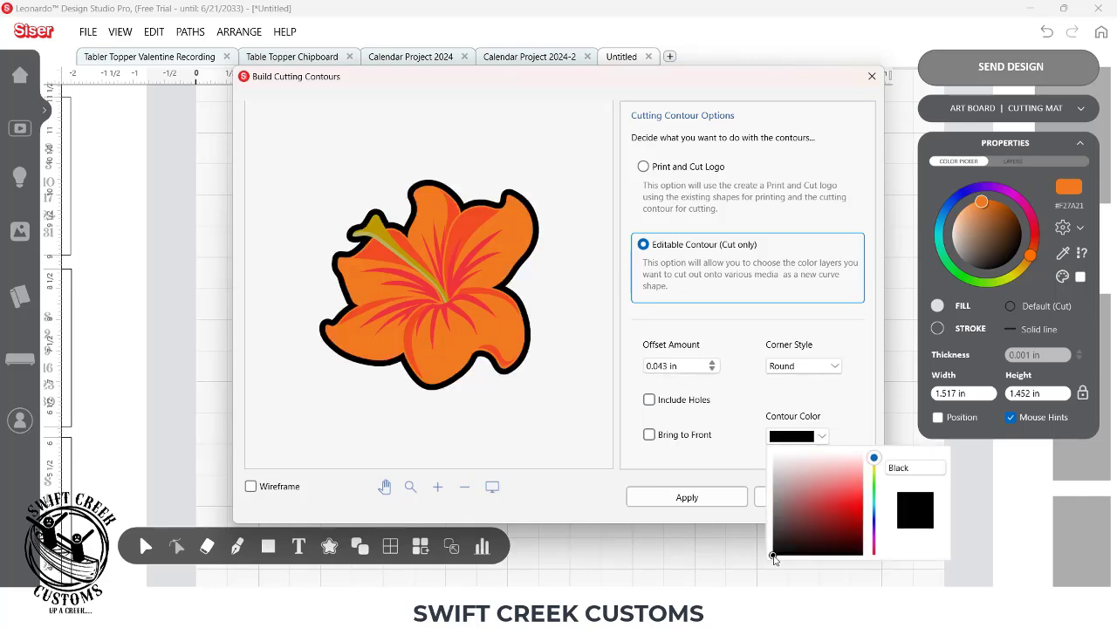
click(772, 454)
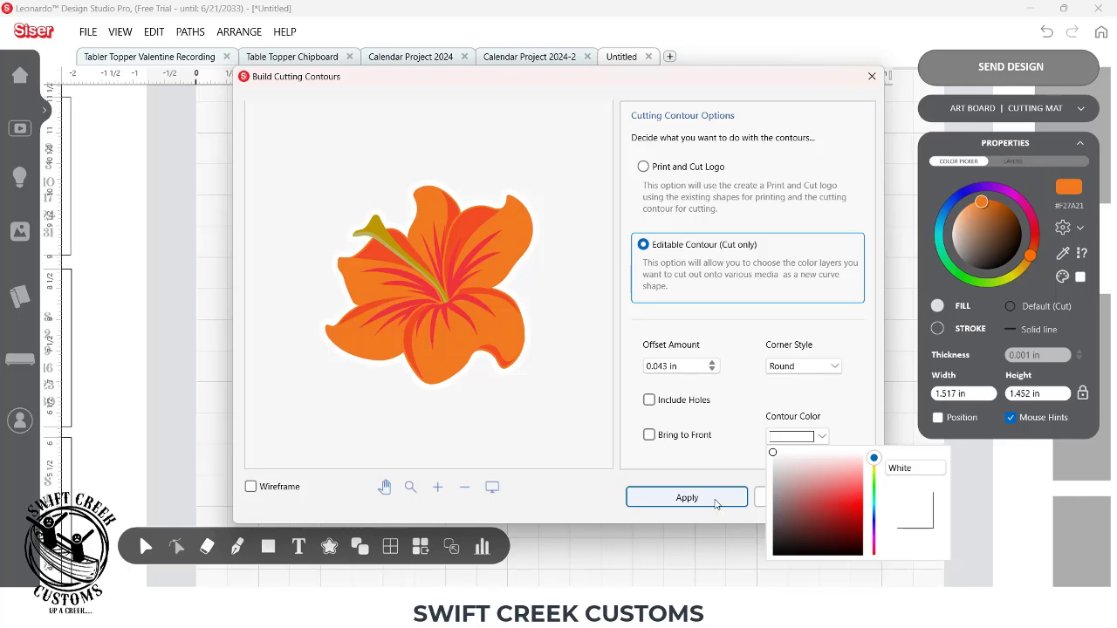
click(714, 501)
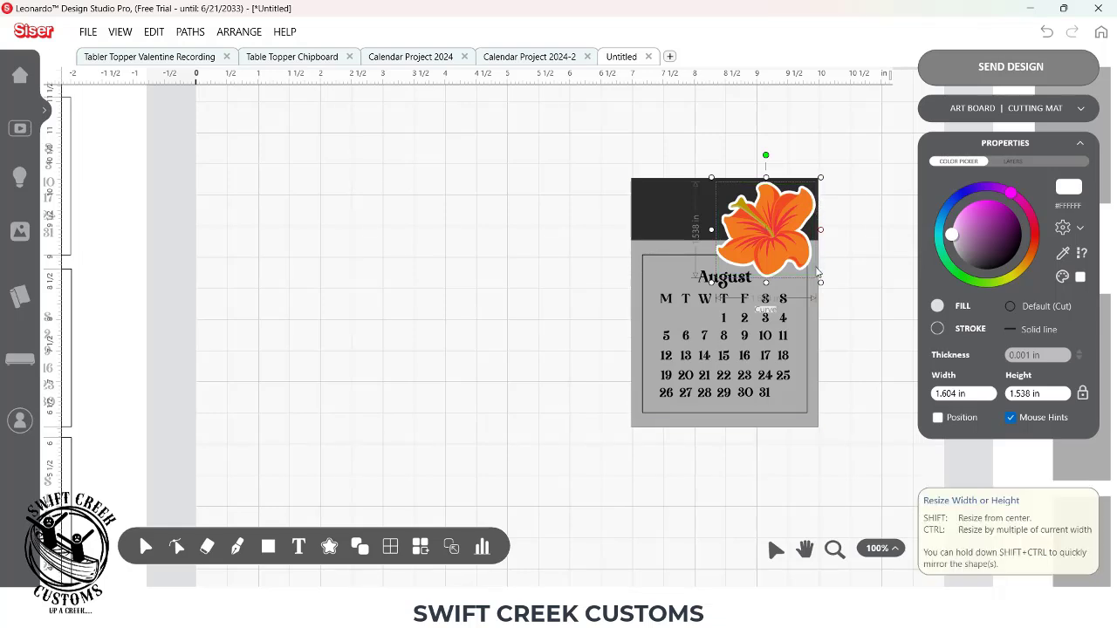
Step: Weld the white hibiscus contour with the light grey square behind the August calendar
shift+click(815, 346)
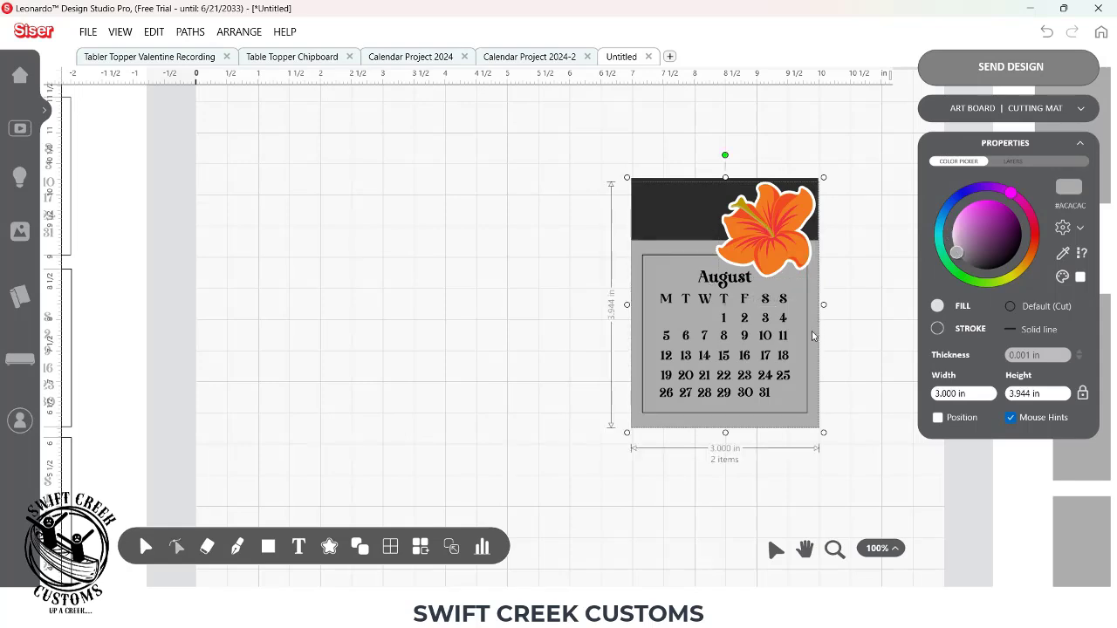
right_click(814, 334)
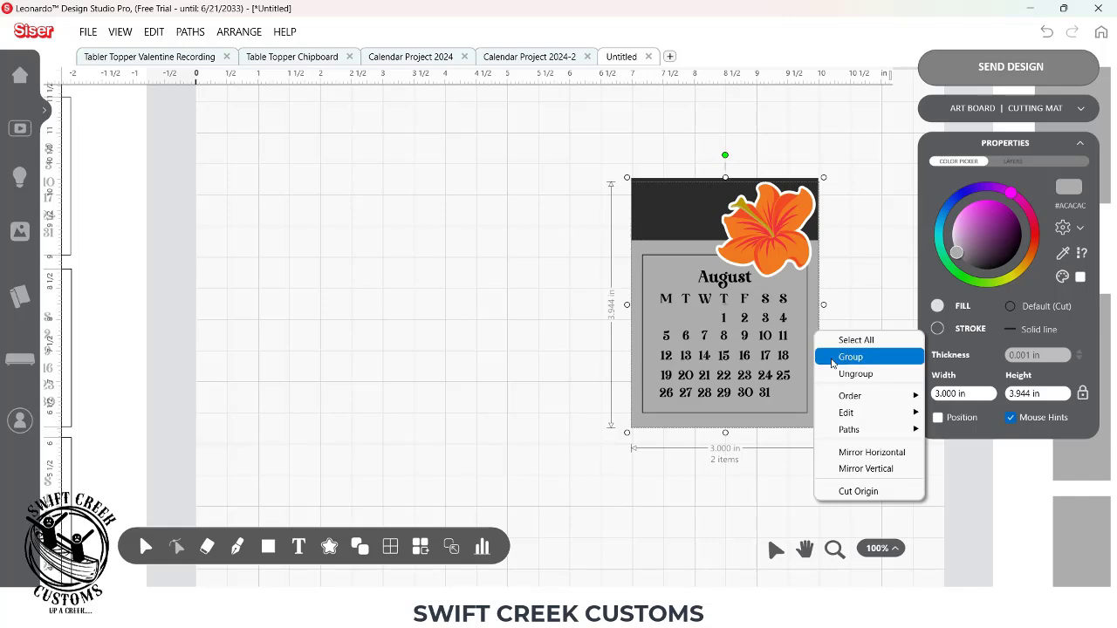
mouse_move(850, 429)
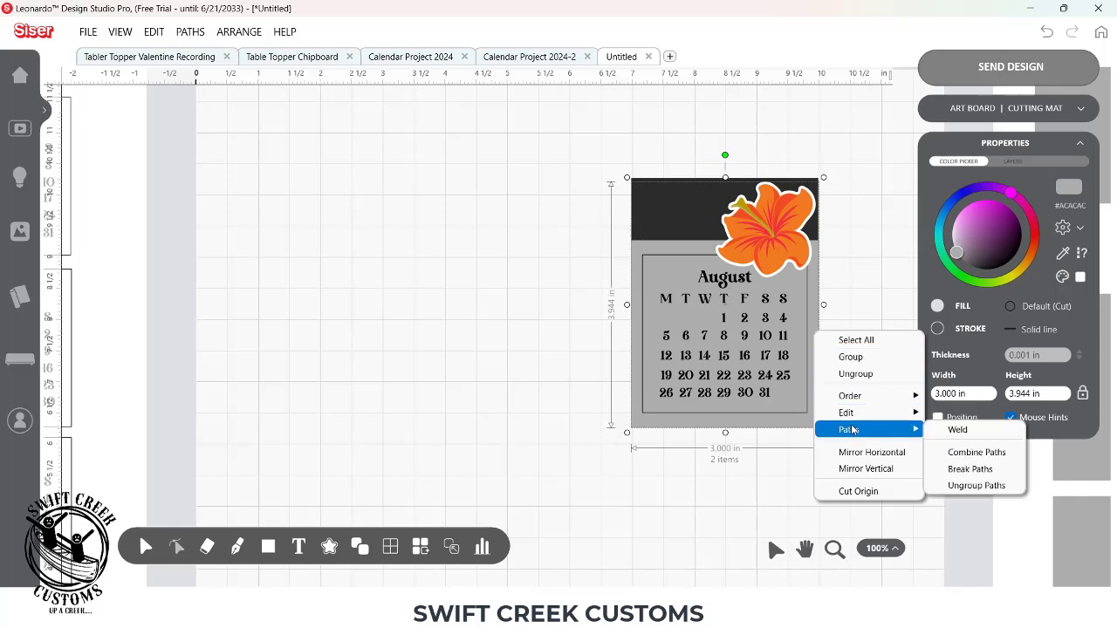
click(953, 431)
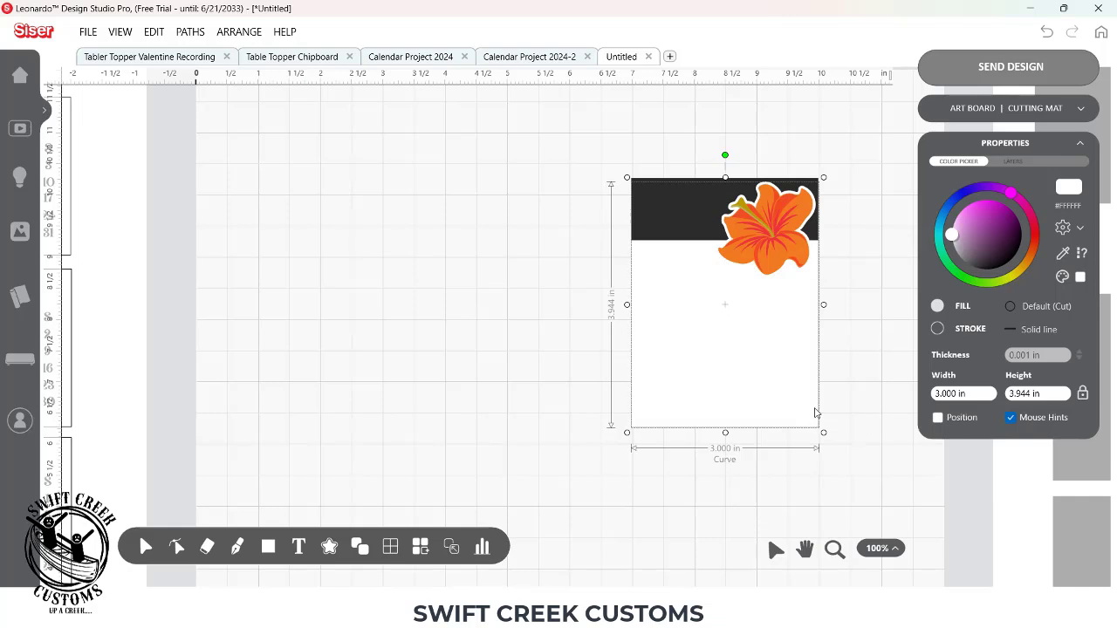
Step: Move the near-black rectangle to the left side of the mat and send the white welded shape behind the August calendar
click(624, 155)
drag(668, 190, 244, 189)
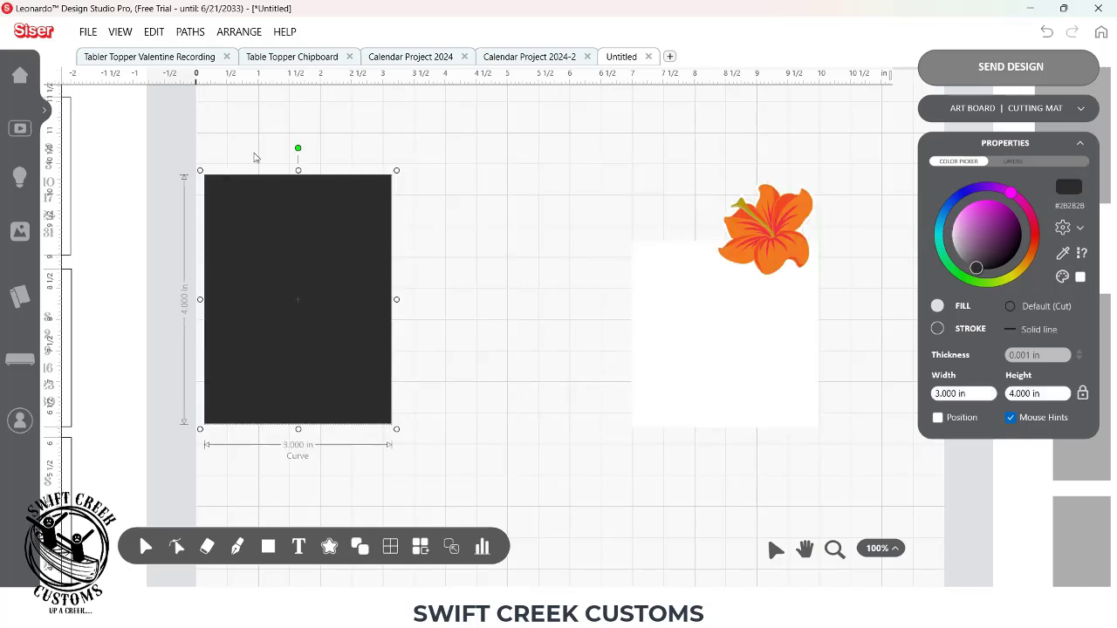
right_click(711, 331)
click(705, 314)
click(705, 314)
right_click(673, 311)
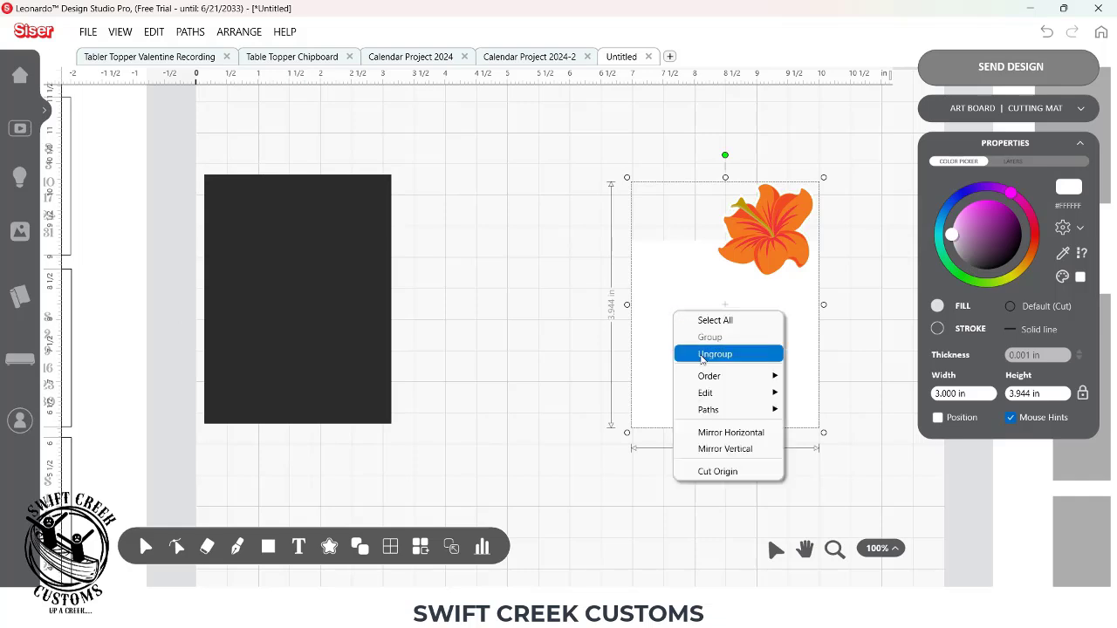
mouse_move(706, 380)
click(825, 390)
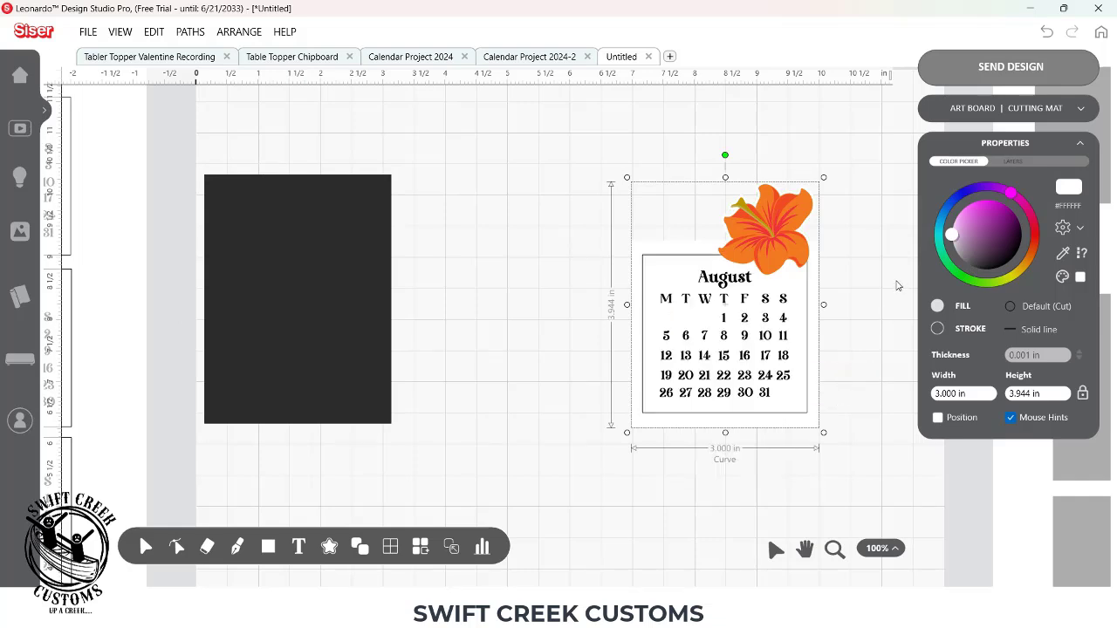
Step: Assign the Cut tool to the white welded shape's entry in Layer 1
drag(645, 142, 876, 389)
drag(593, 129, 840, 363)
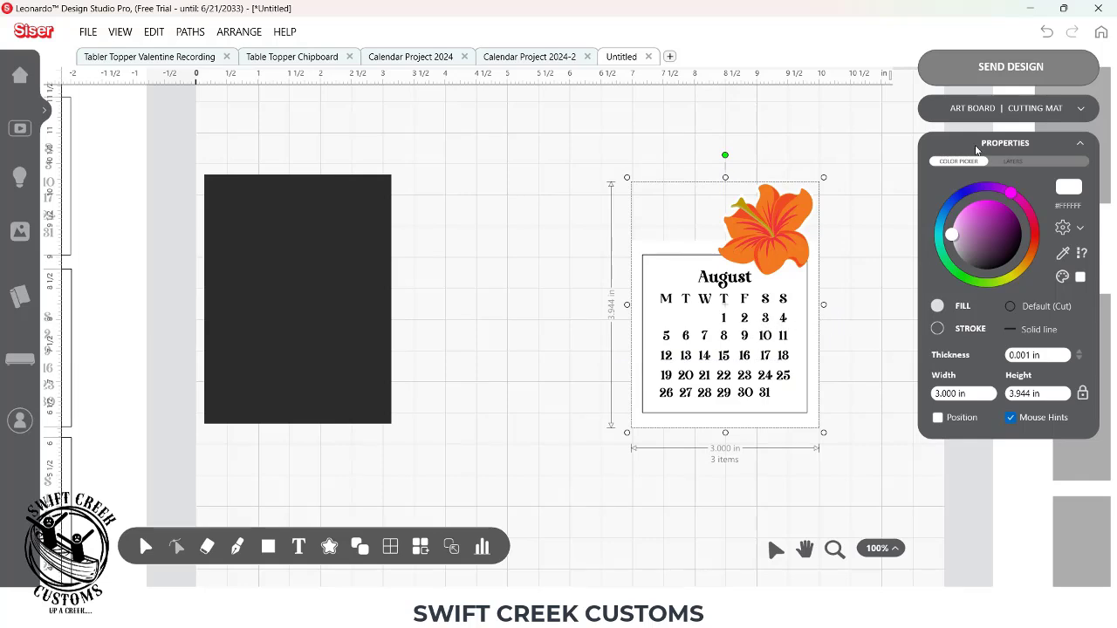
click(1018, 164)
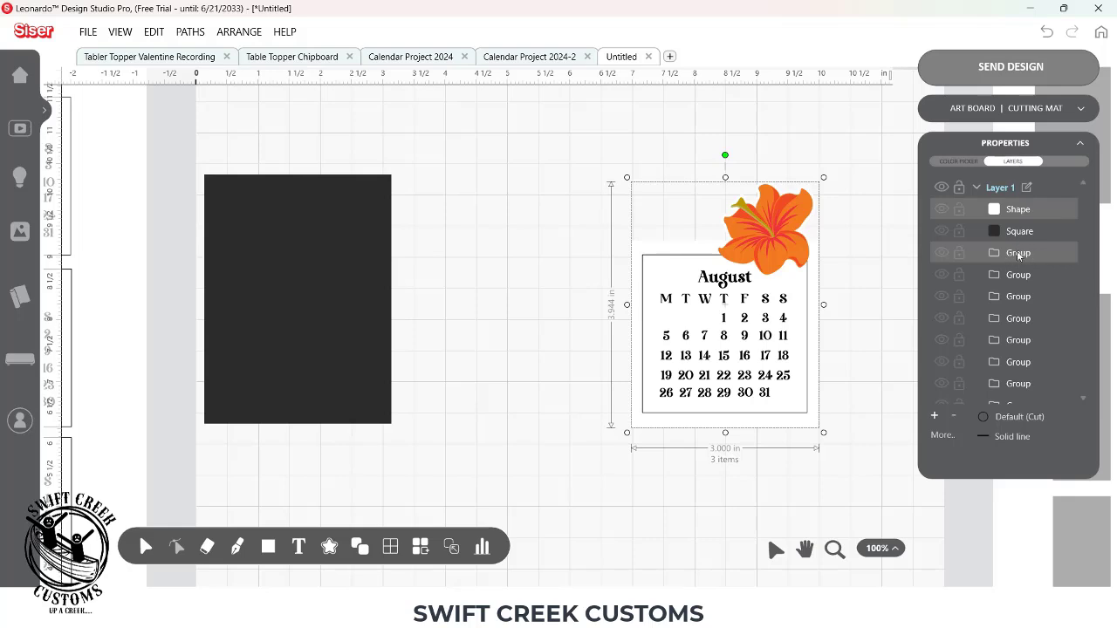
click(841, 257)
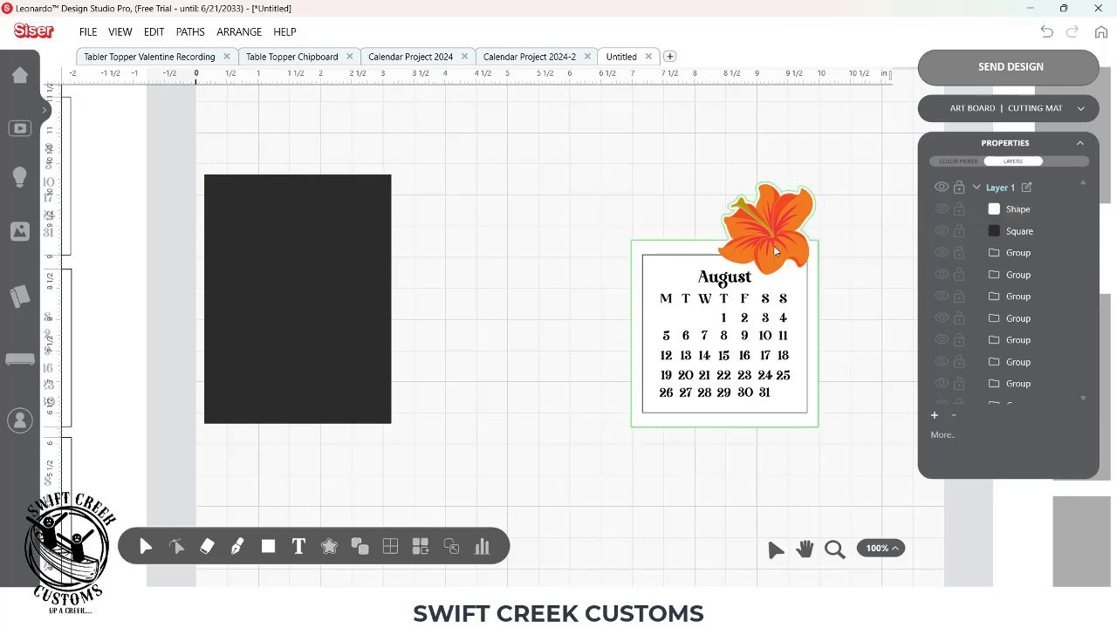
click(698, 250)
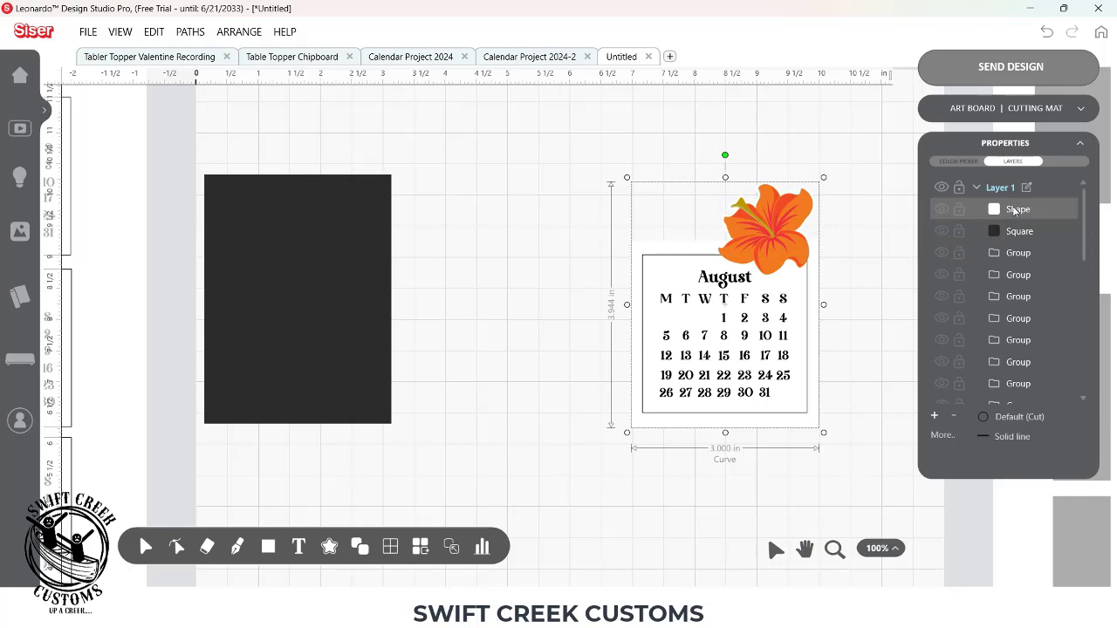
drag(566, 215, 854, 324)
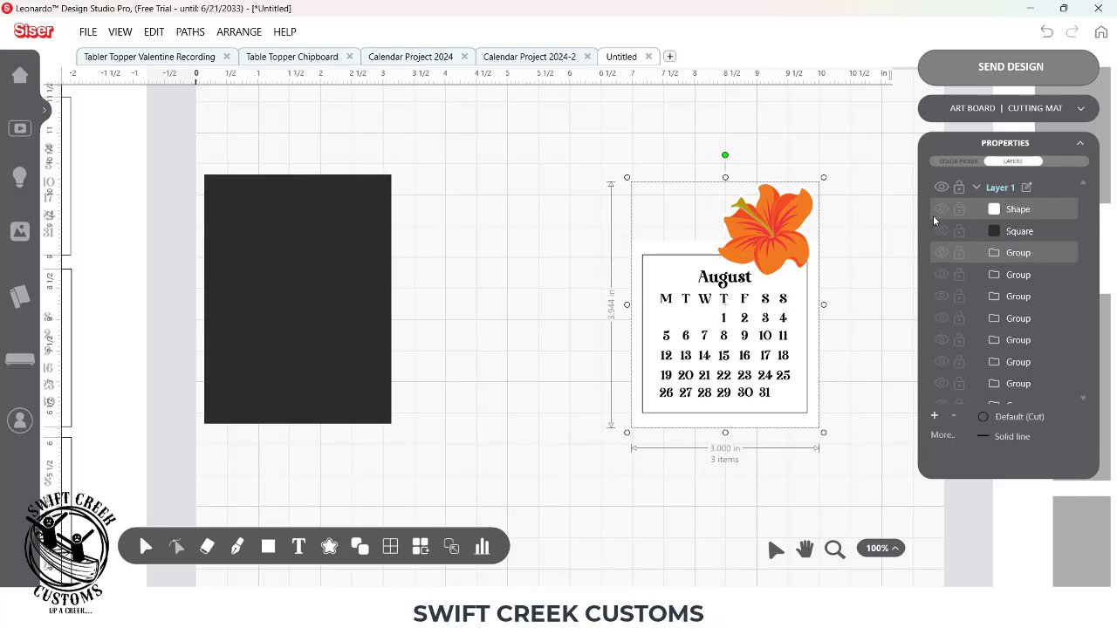
click(867, 221)
click(1018, 211)
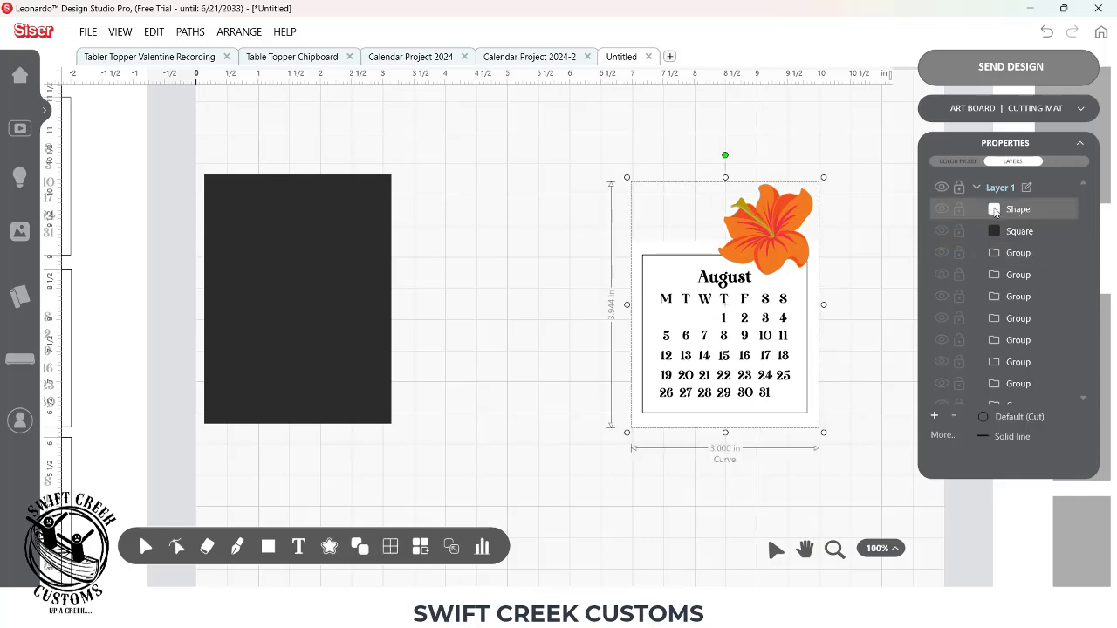
click(994, 210)
click(975, 208)
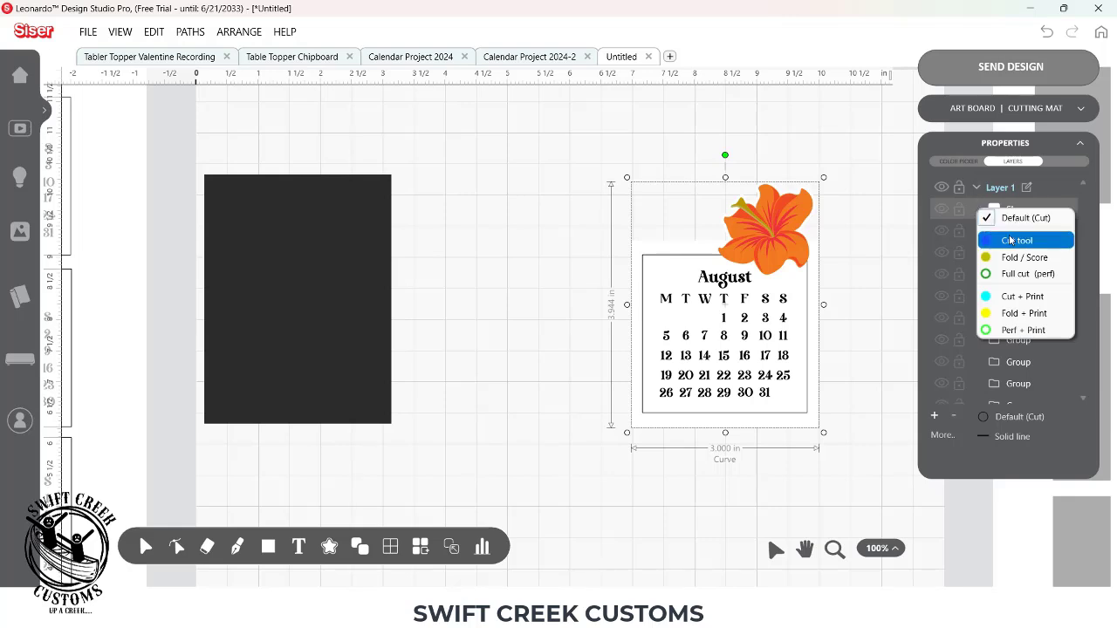
click(1011, 240)
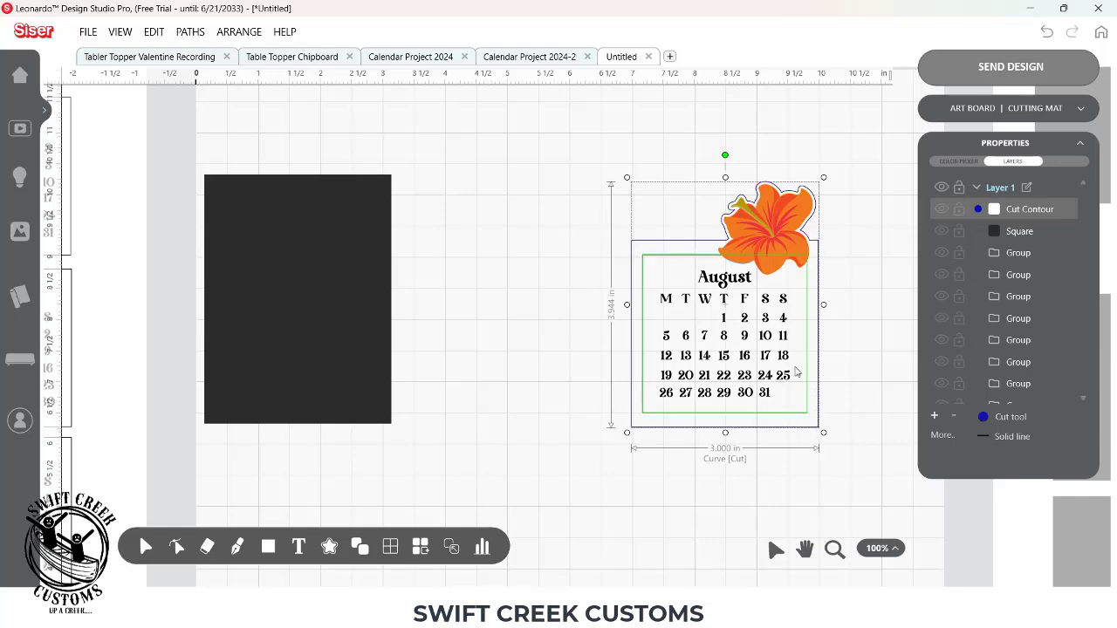
Step: Check the calendar pieces' layer entries, then group the white welded shape, August calendar and hibiscus together
click(1019, 231)
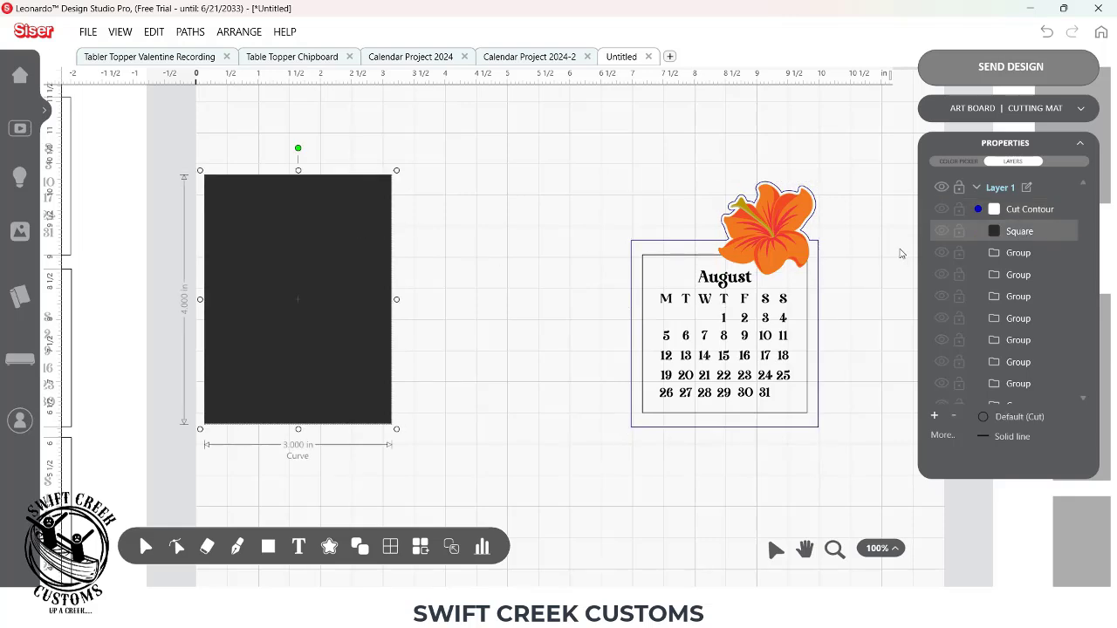
click(1019, 255)
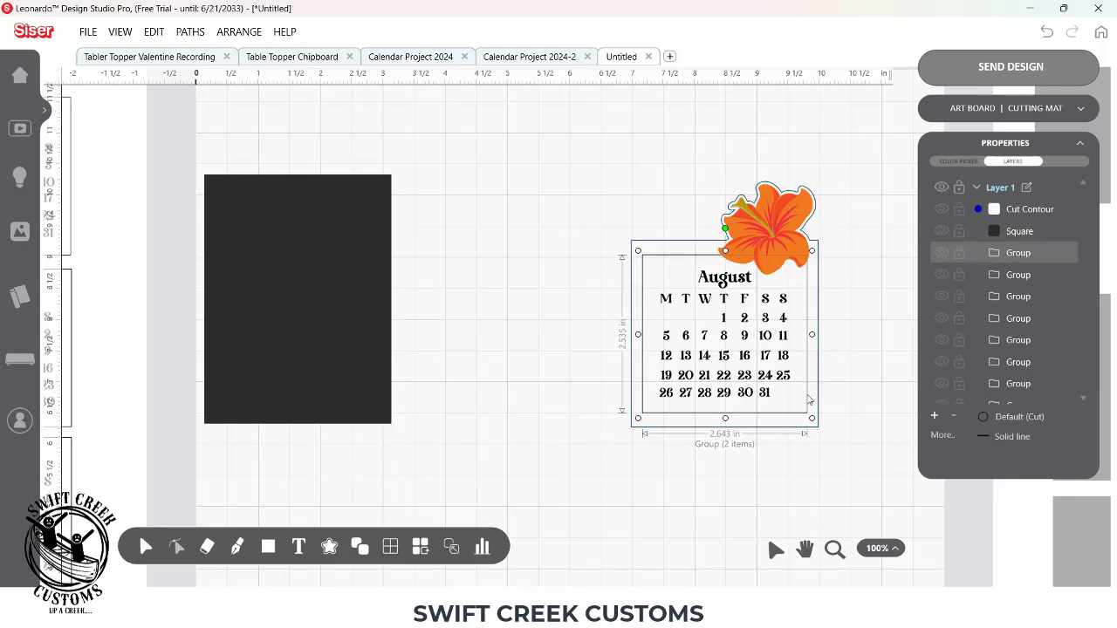
click(785, 248)
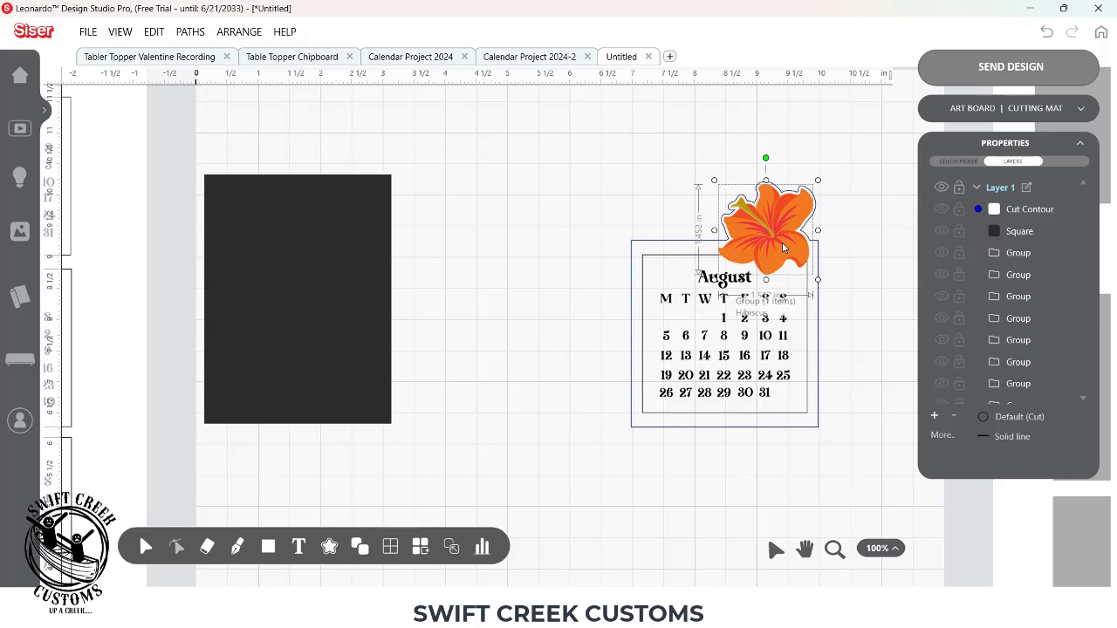
drag(1087, 216, 1084, 337)
scroll(1084, 338, up, 5)
click(700, 264)
click(700, 263)
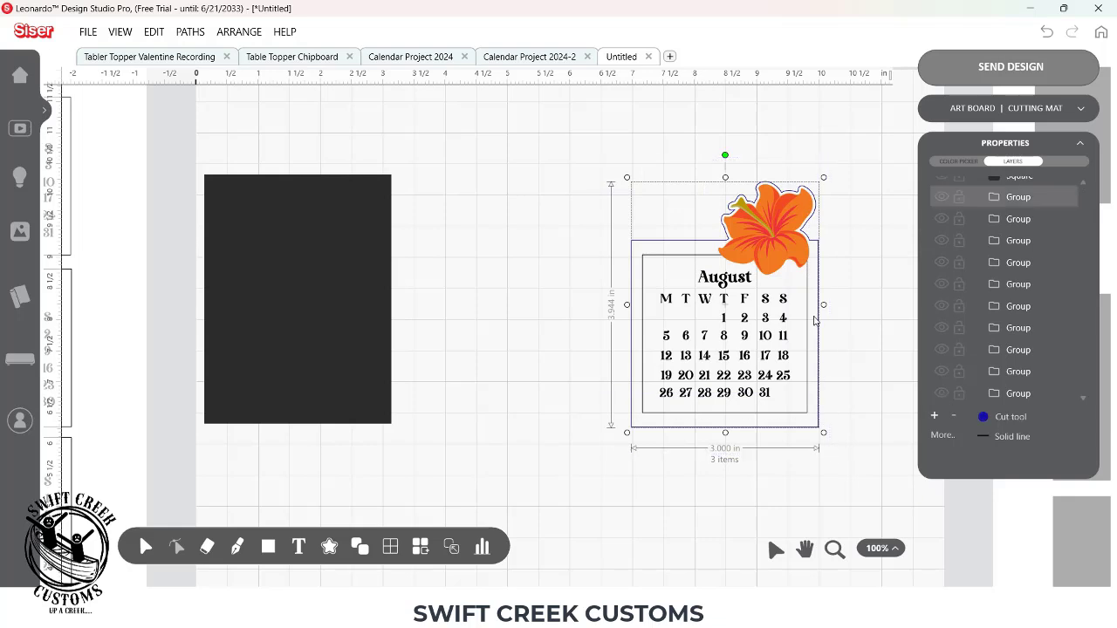
right_click(773, 255)
click(820, 274)
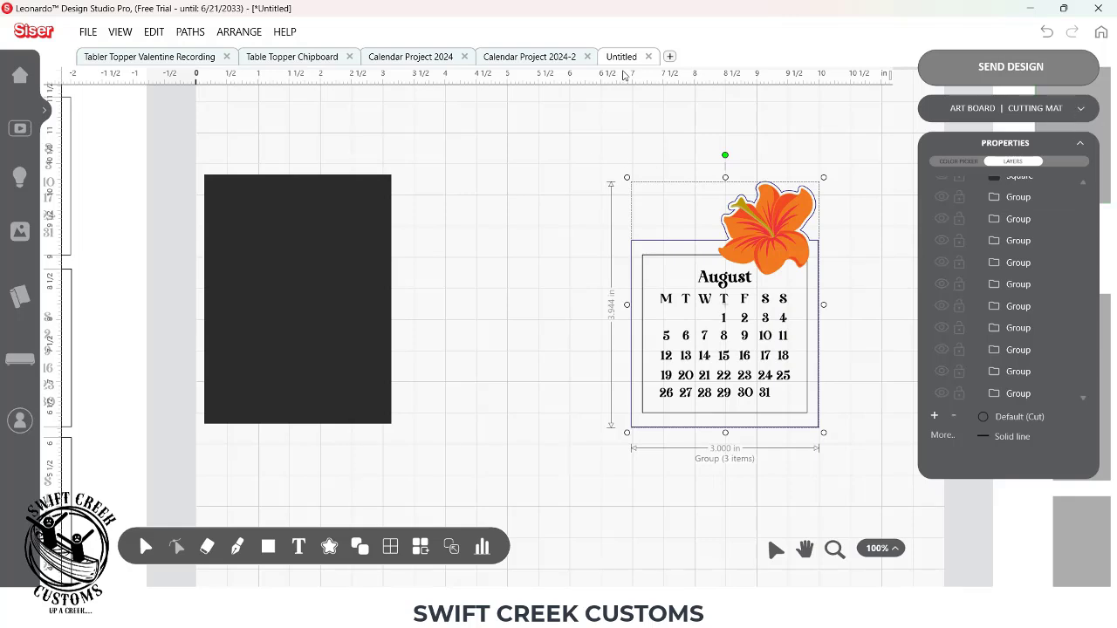
Step: Move the near-black rectangle off the mat below the month calendars and place the August group in the mat's upper-left area
click(877, 550)
drag(398, 176, 275, 412)
drag(459, 155, 534, 253)
drag(553, 179, 409, 158)
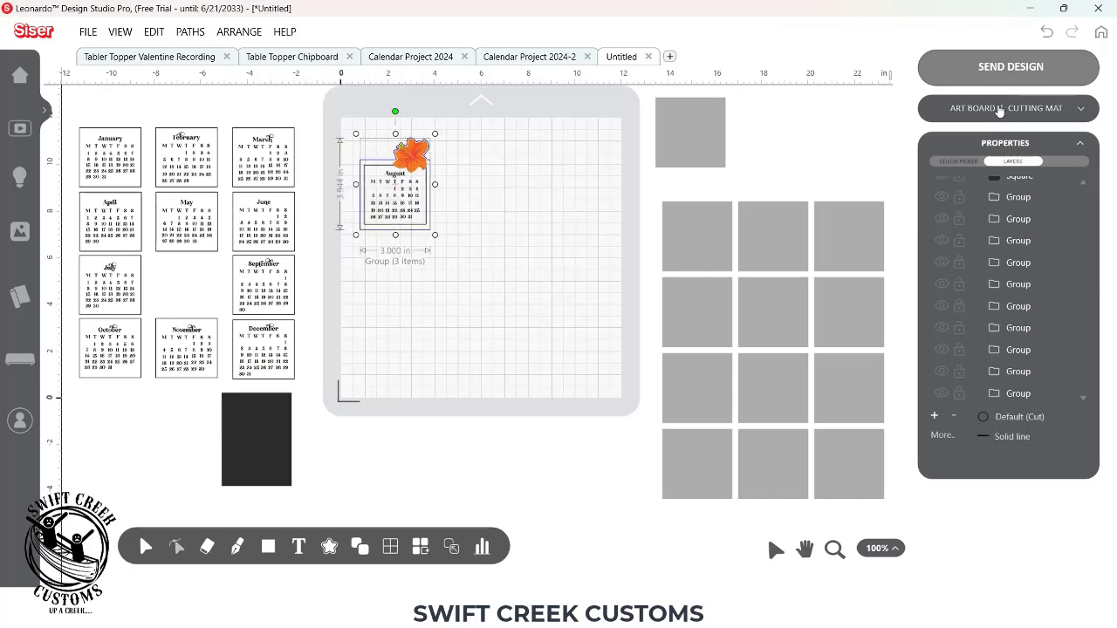
Step: Set up a print and cut job on US Letter (8.5 in x 11 in) paper and reapply page marks to fit it
click(999, 108)
click(935, 301)
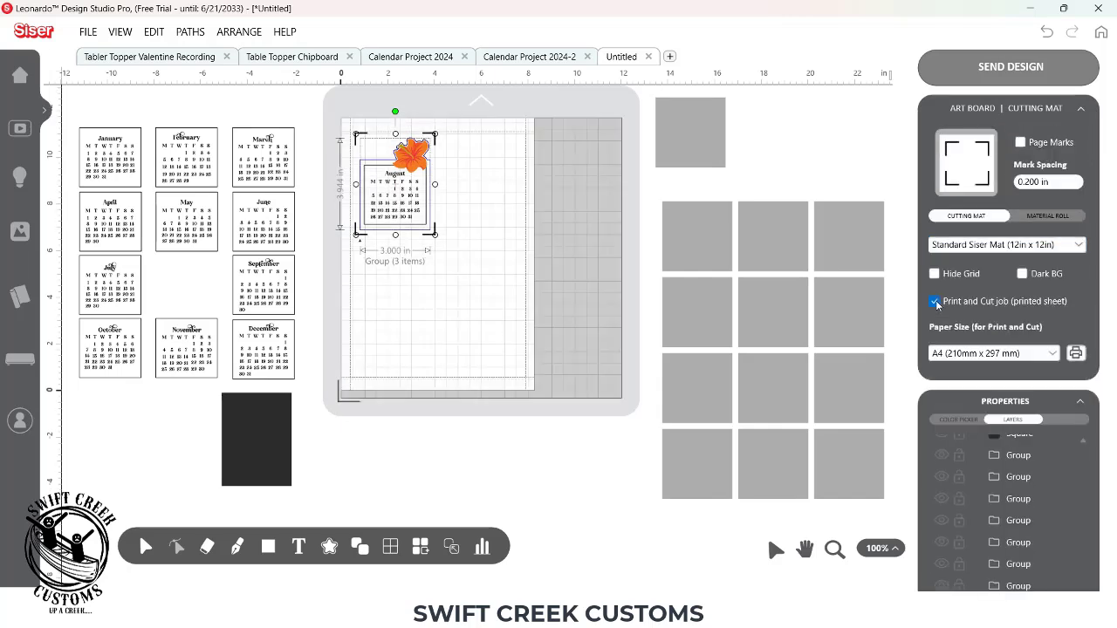
click(1021, 142)
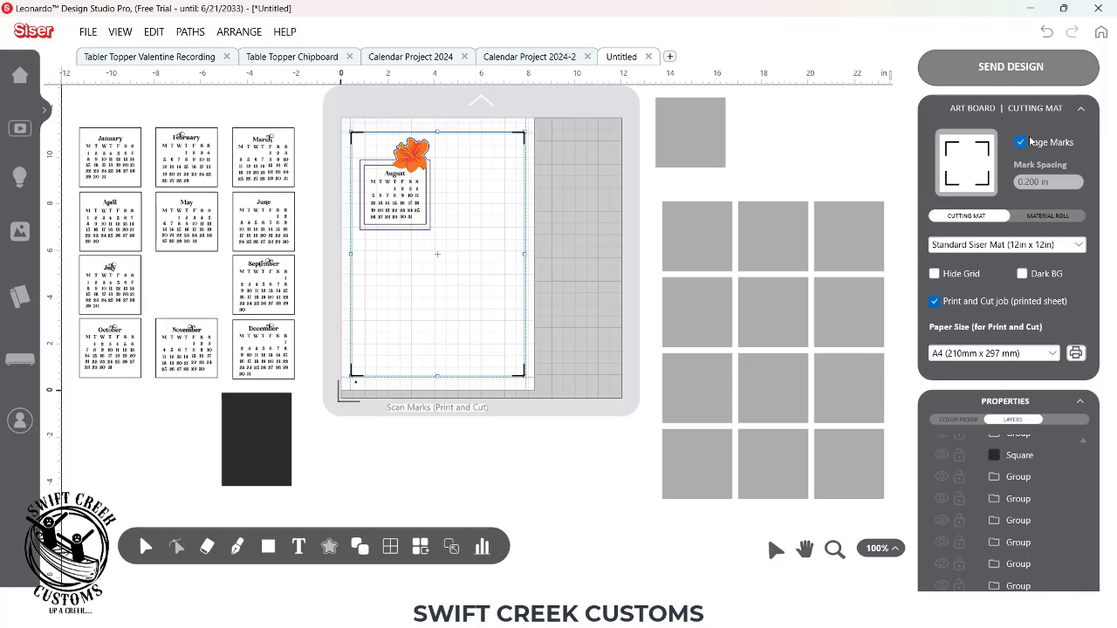
click(1037, 347)
click(972, 390)
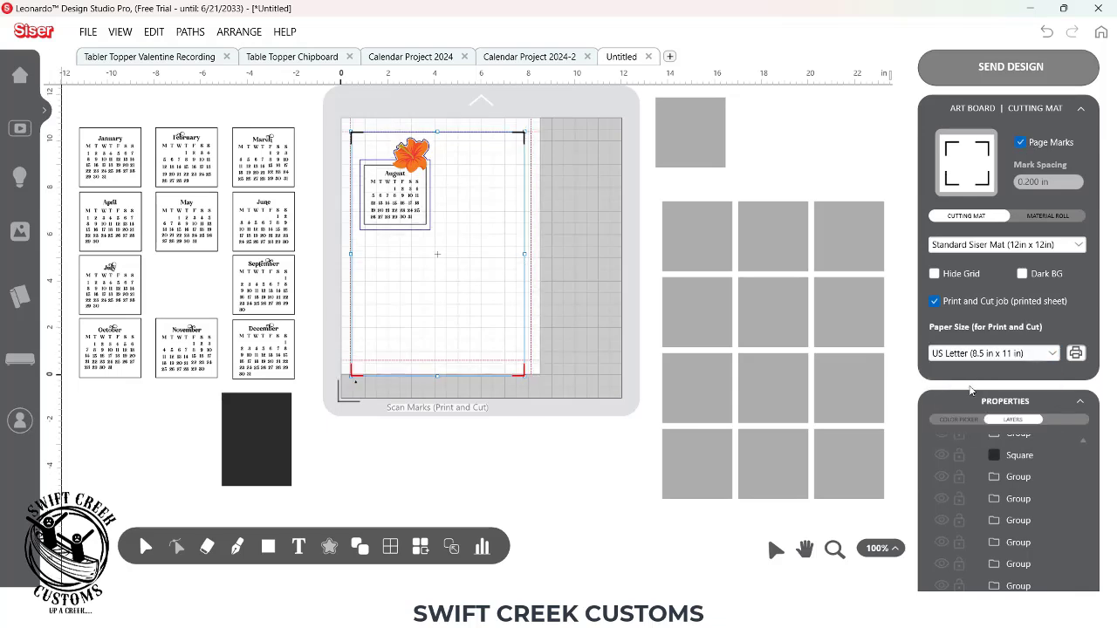
click(1021, 142)
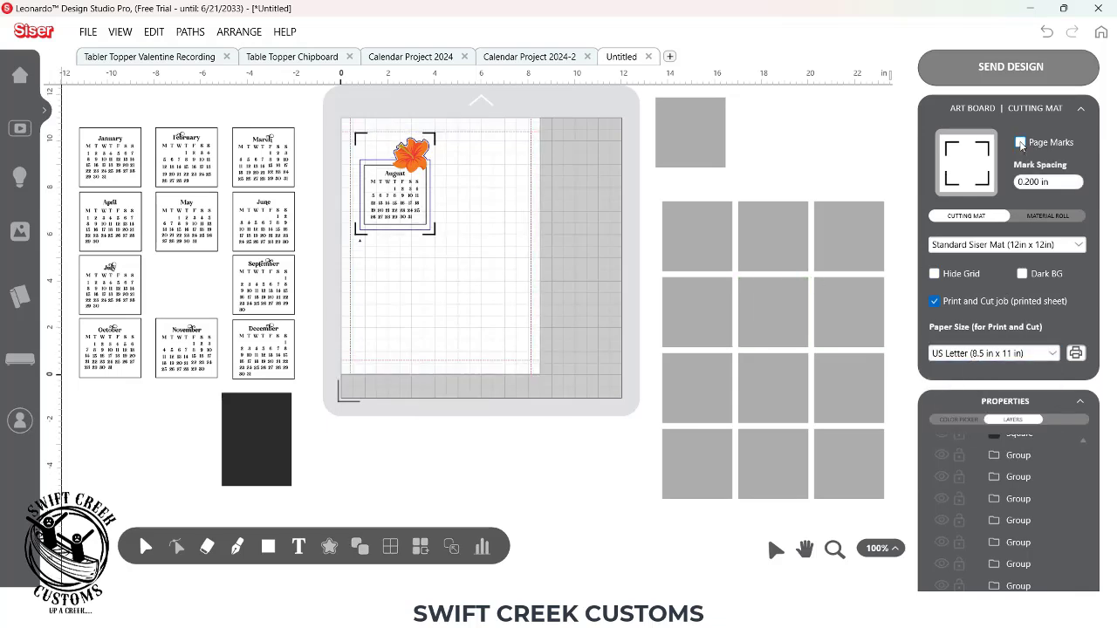
click(1022, 143)
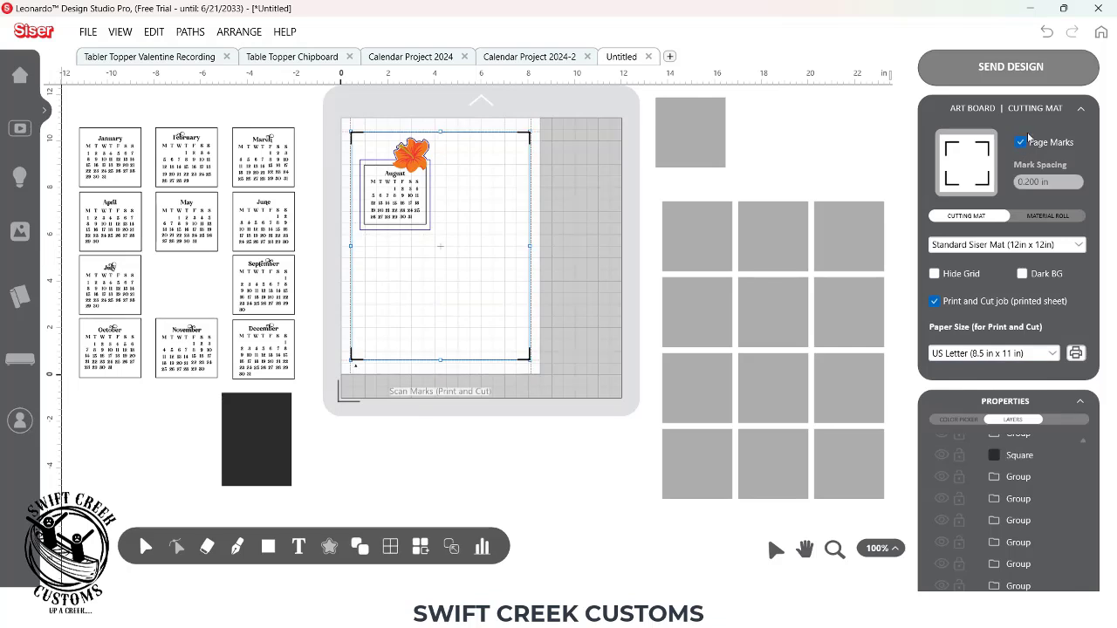
Step: Open the August design for sending and review its print artwork and cutting contours
click(978, 75)
click(682, 459)
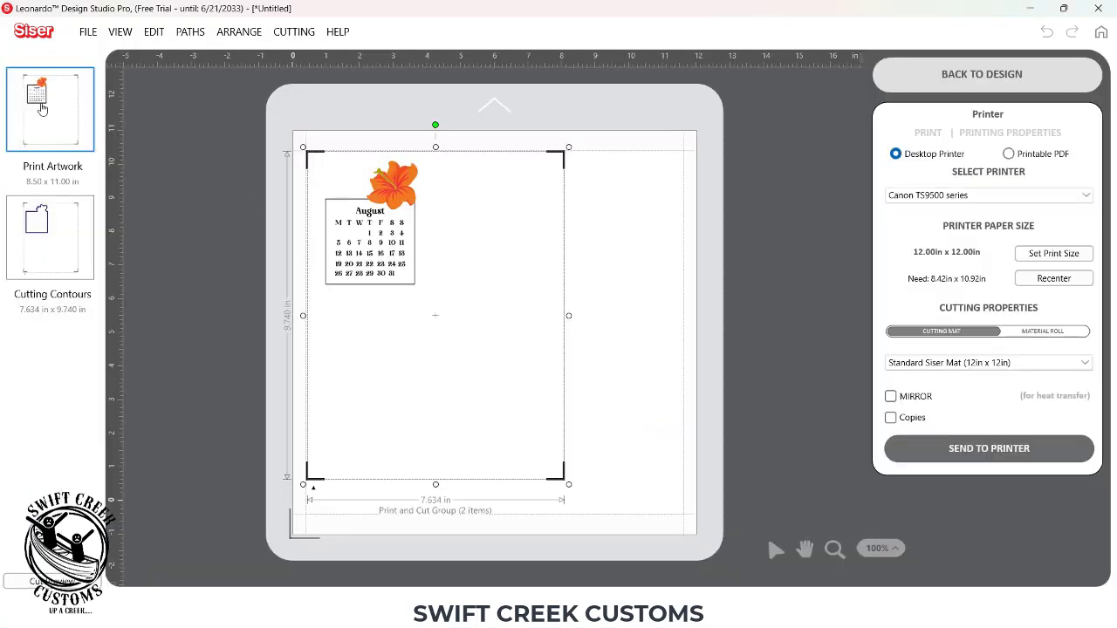
click(32, 228)
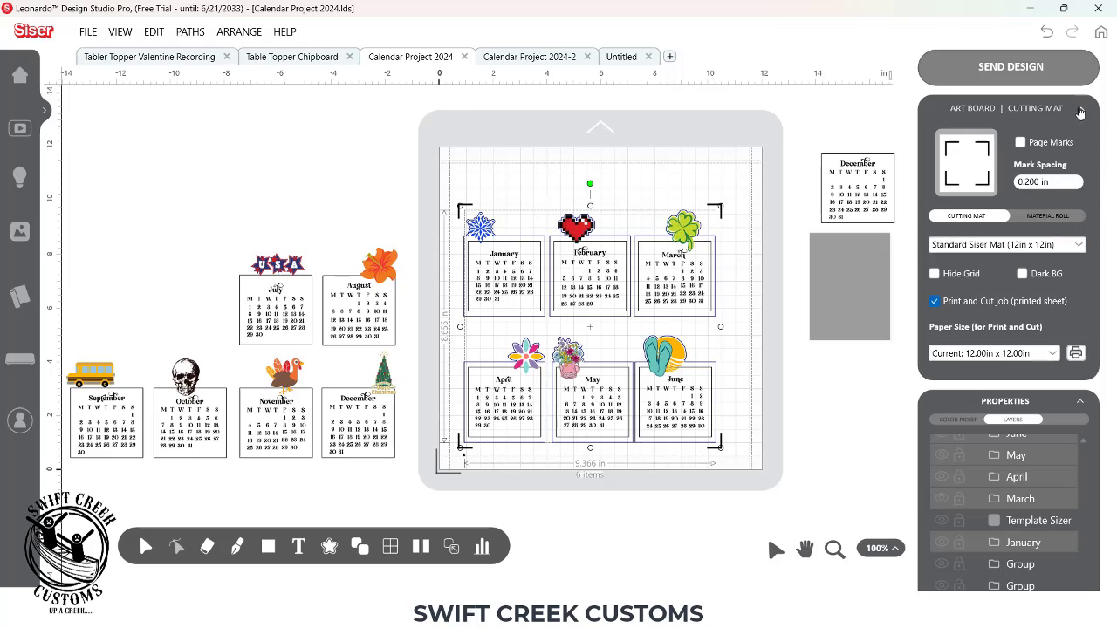
Step: Ungroup the March calendar in the Calendar Project 2024 design and check the tool assignments of its parts
click(1081, 108)
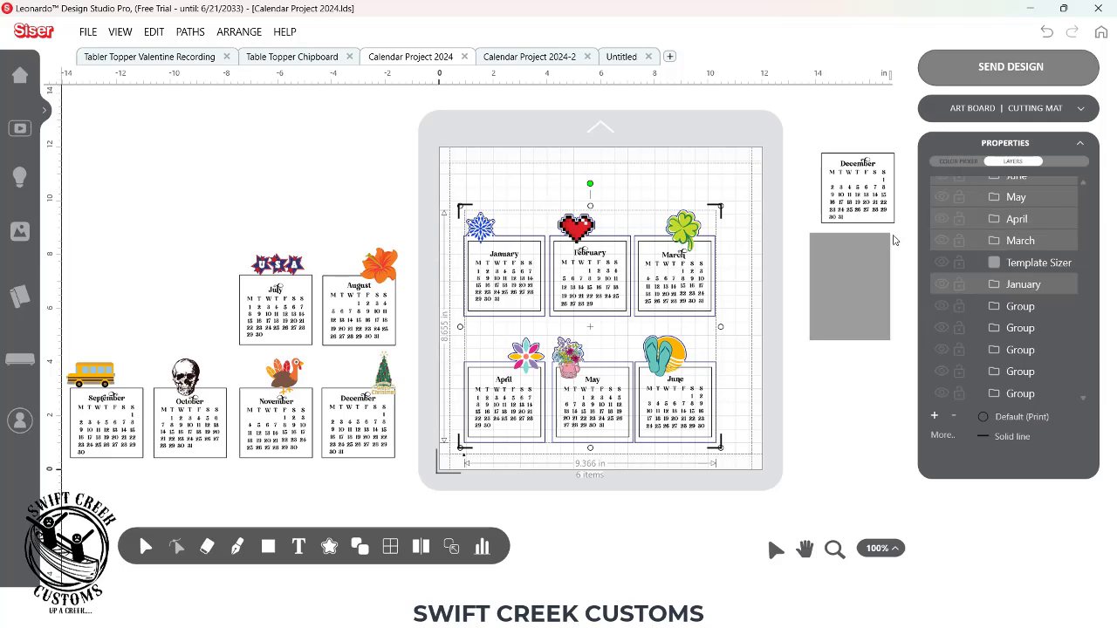
click(694, 188)
click(700, 234)
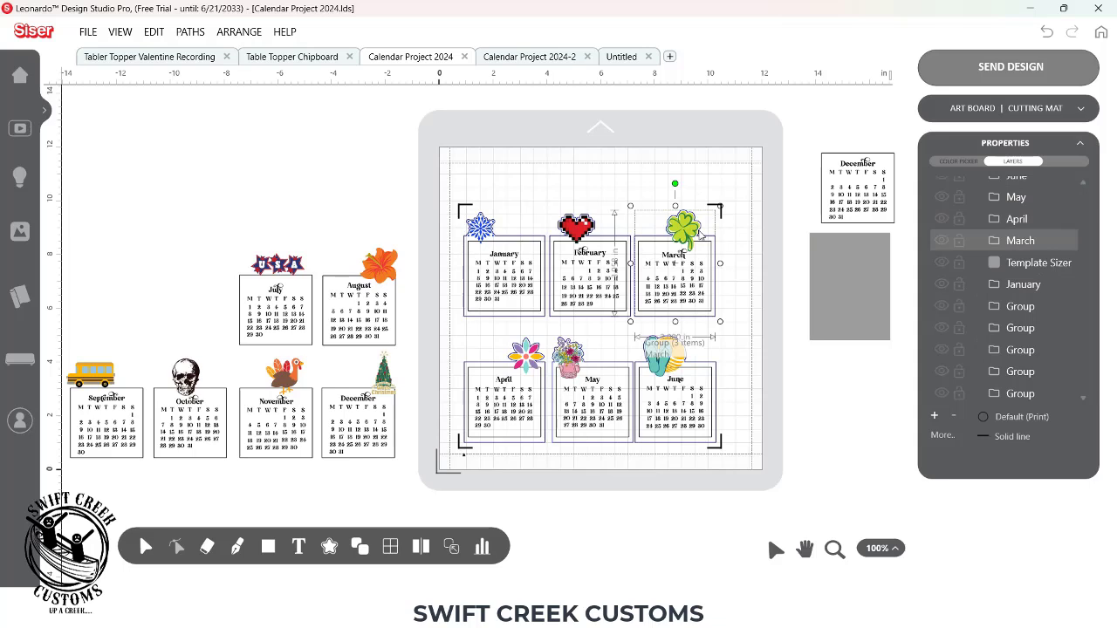
right_click(1018, 246)
click(1028, 248)
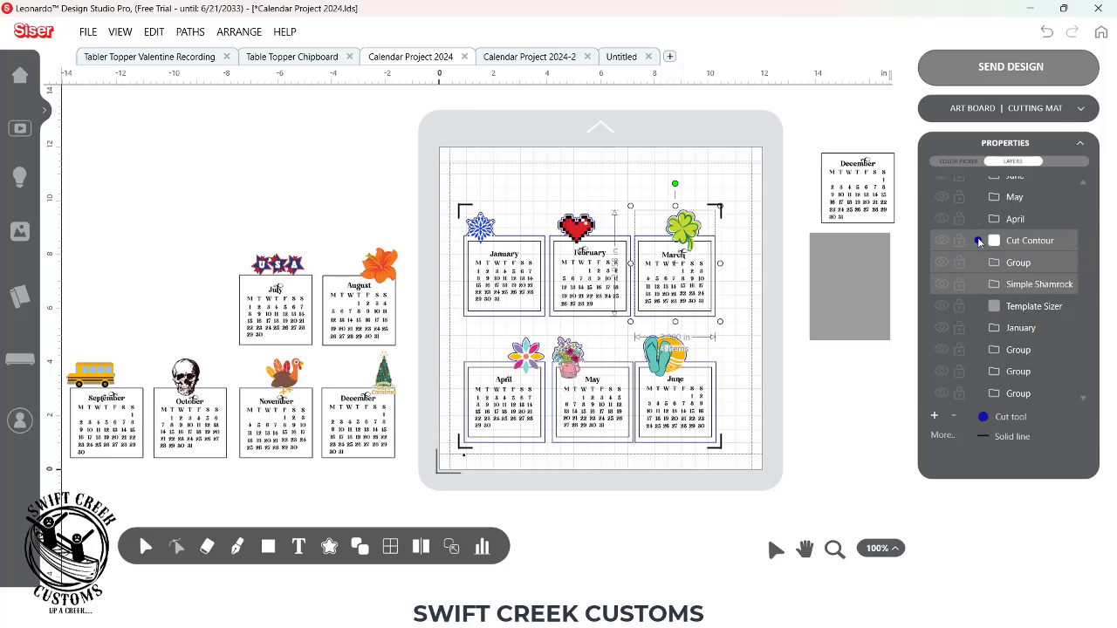
click(1028, 284)
Step: Open the January-to-June calendar sheet for sending to preview its print artwork
click(1010, 66)
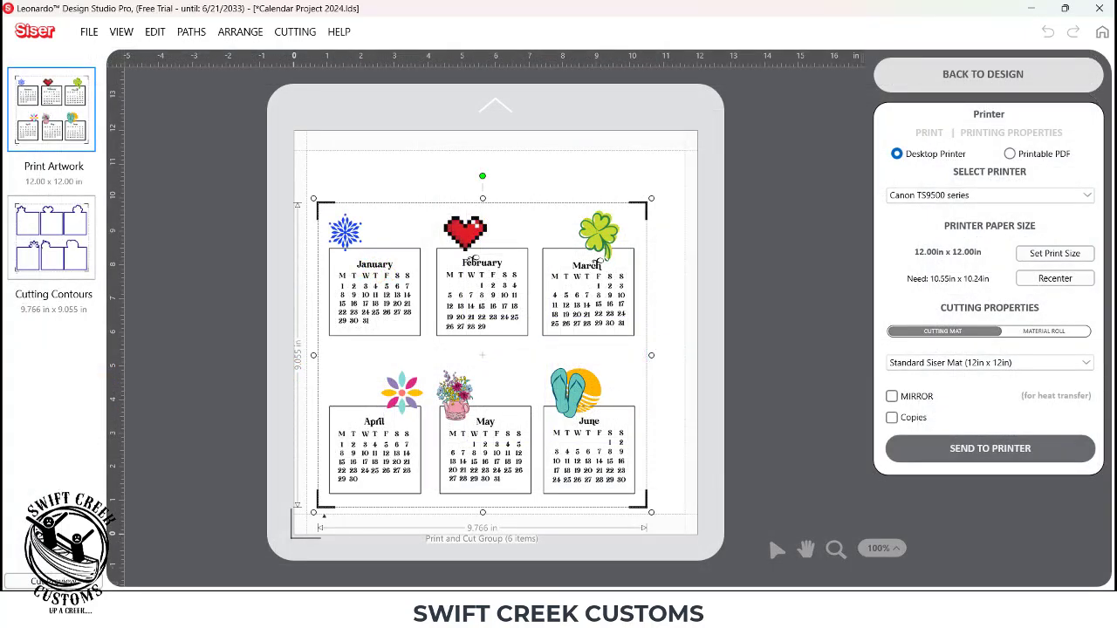